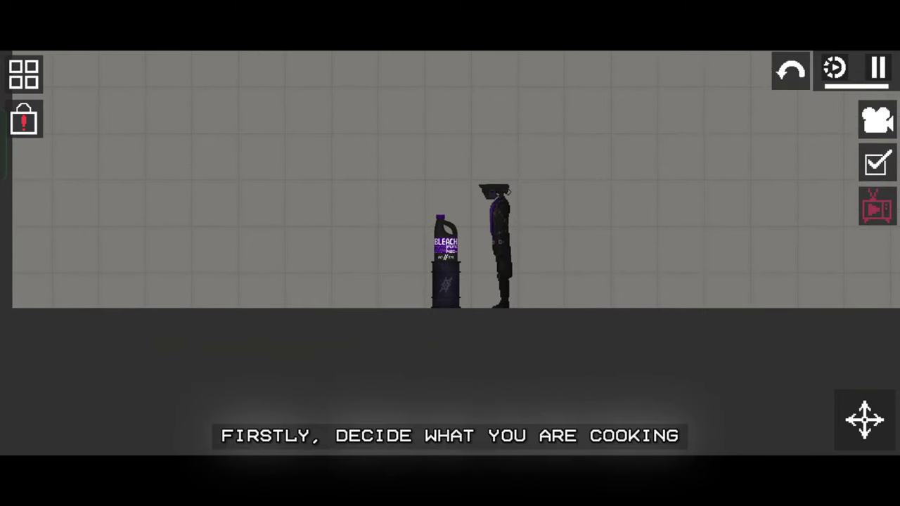
# Step: Zoom in and center the view on the bleach bottle and the standing figure
pyautogui.scroll(5, 485, 203)
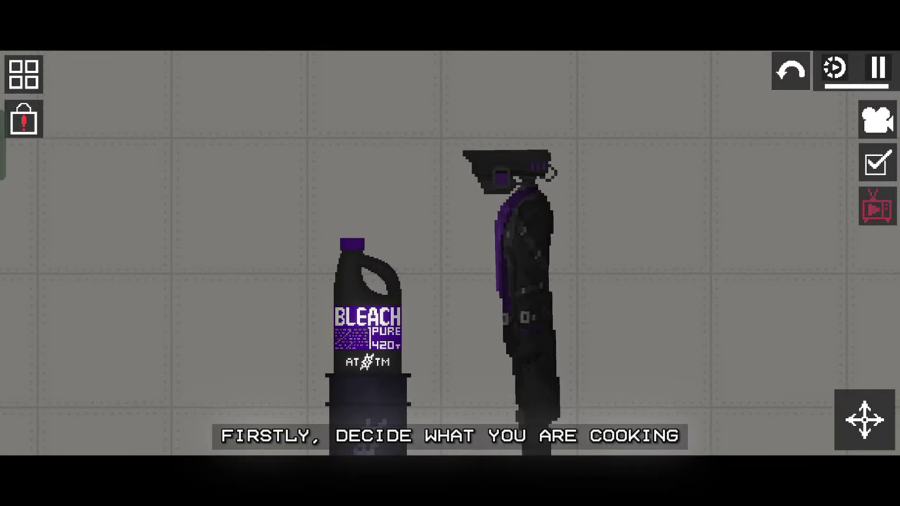
pyautogui.moveTo(485, 281); pyautogui.dragTo(499, 246)
pyautogui.scroll(3, 488, 216)
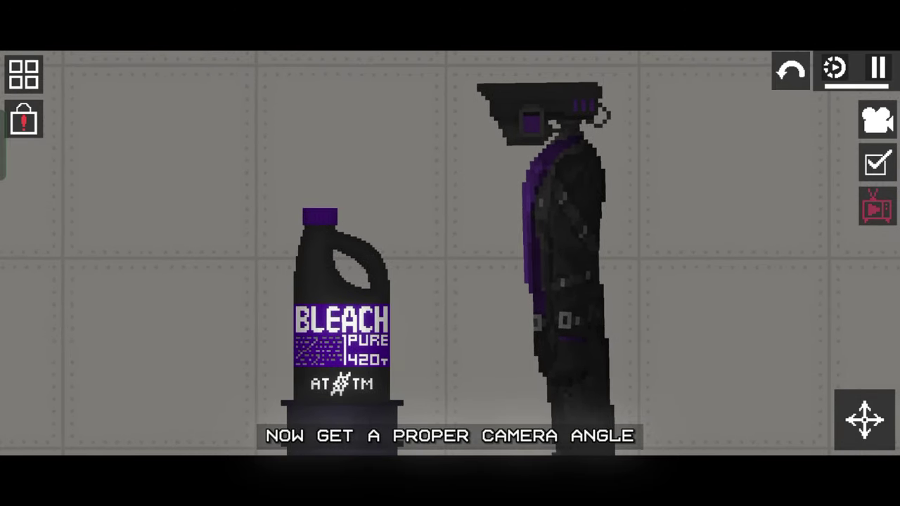
# Step: Switch the simulation to 0.1-scale slow motion after briefly checking the camera toolbar
pyautogui.click(877, 120)
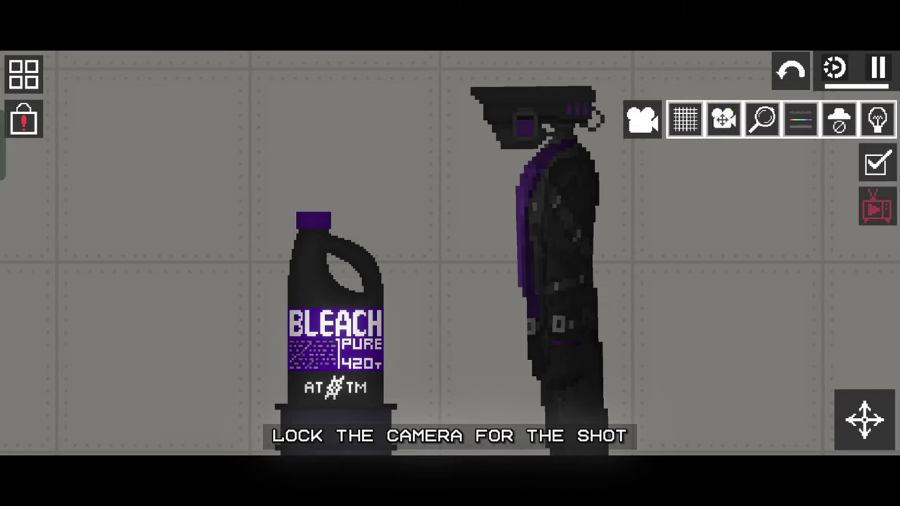
pyautogui.click(642, 120)
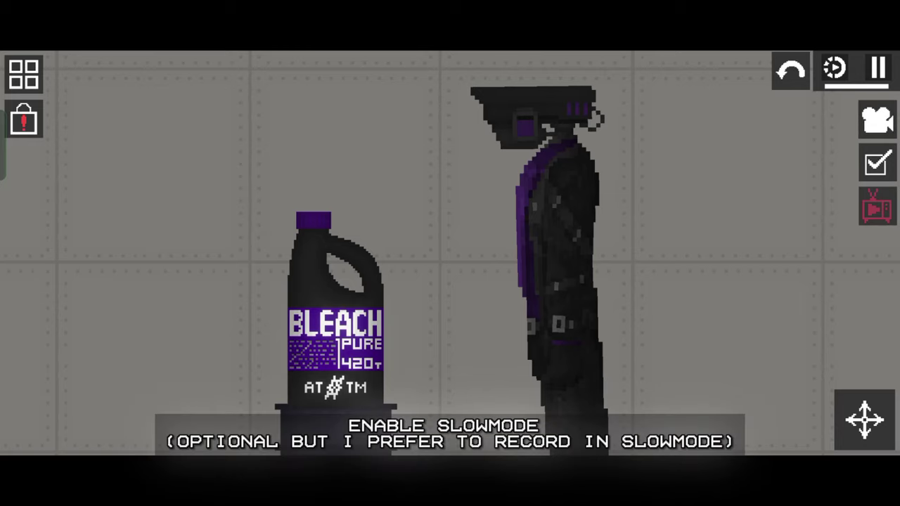
pyautogui.click(835, 68)
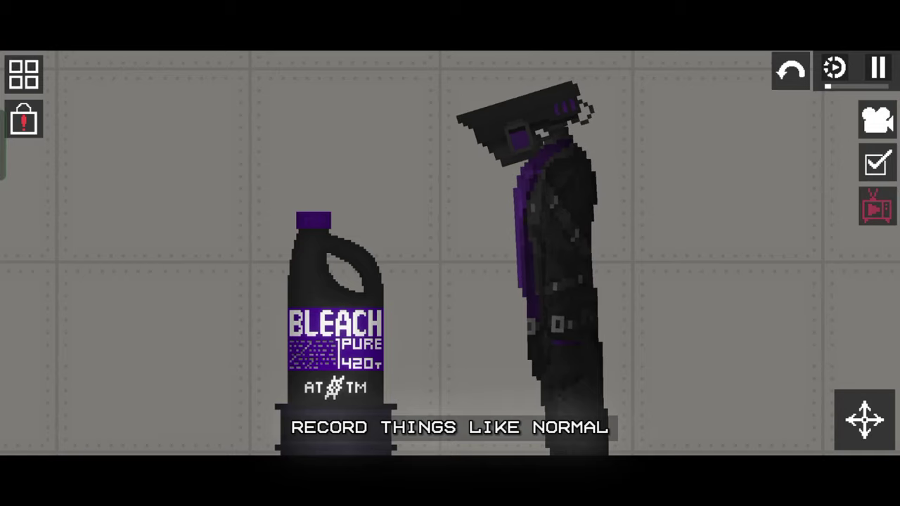
# Step: Freeze the figure's head, then resume and pause once its hand grips the bottle
pyautogui.click(878, 67)
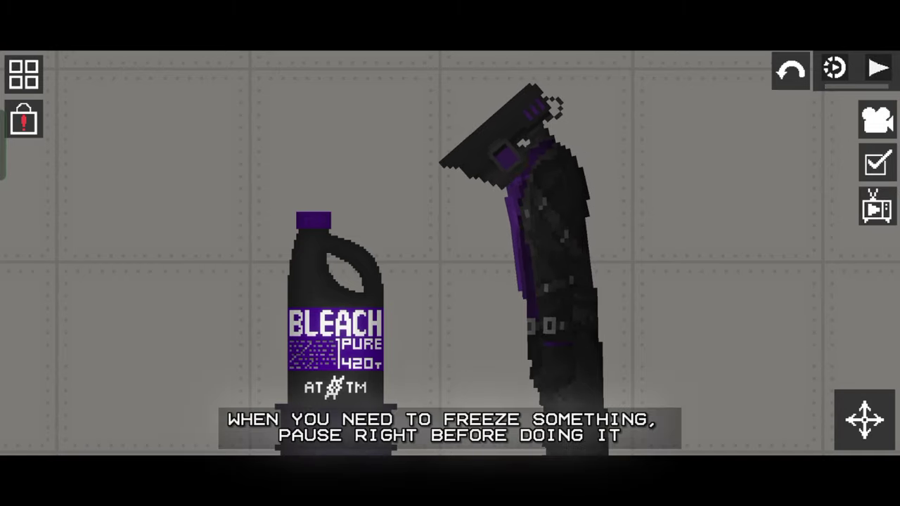
pyautogui.click(517, 155)
pyautogui.click(516, 114)
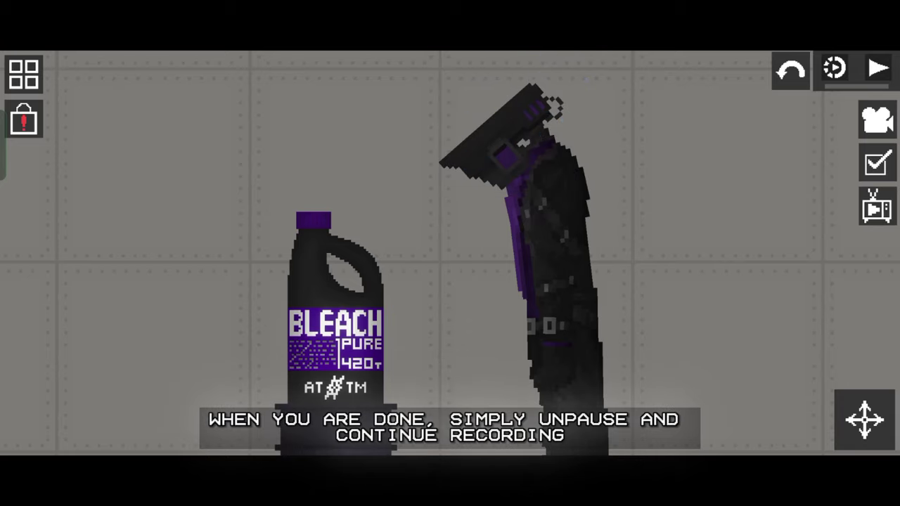
pyautogui.click(878, 67)
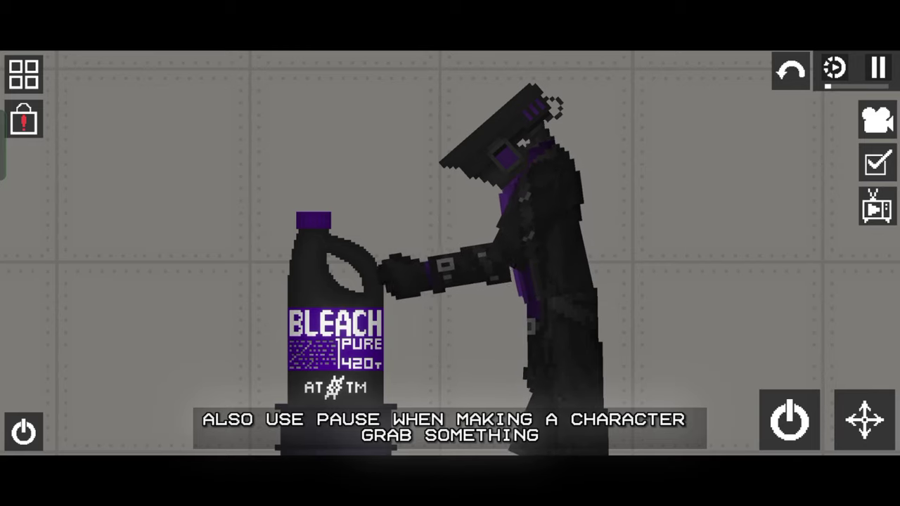
pyautogui.click(878, 68)
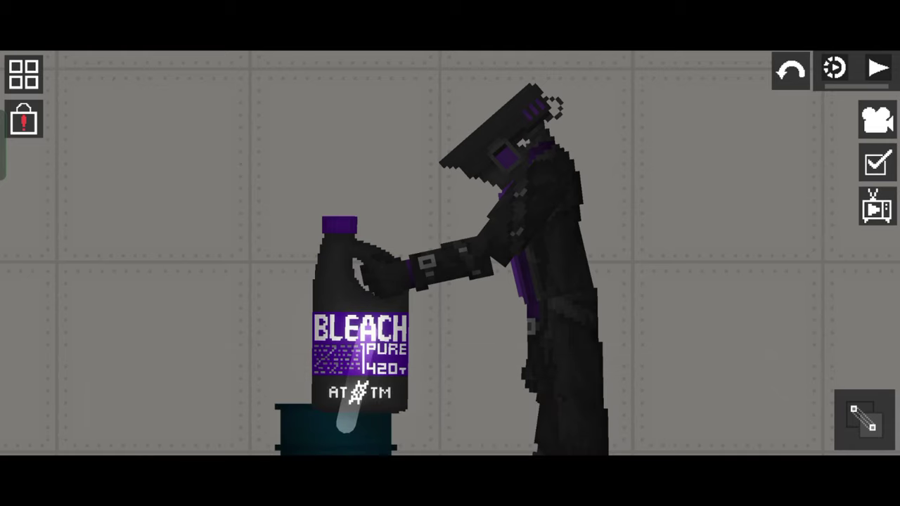
# Step: Switch the active tool from Collision Rope to Move
pyautogui.click(809, 419)
pyautogui.click(653, 351)
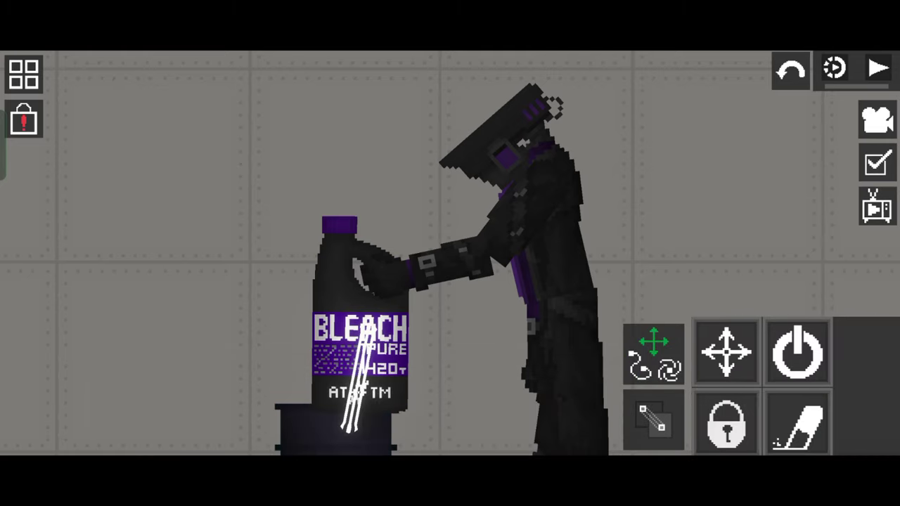
pyautogui.click(727, 352)
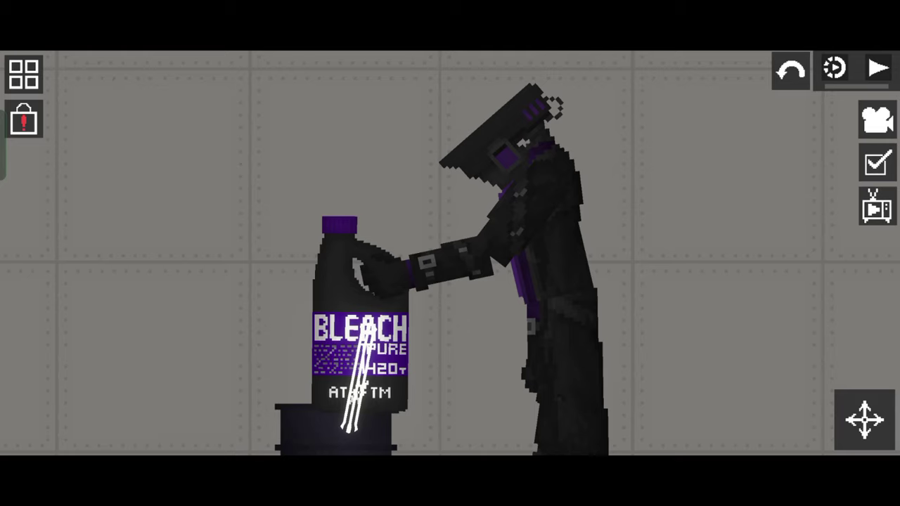
# Step: Hide the ropes using the camera toolbar, then collapse the toolbar
pyautogui.click(877, 119)
pyautogui.click(800, 120)
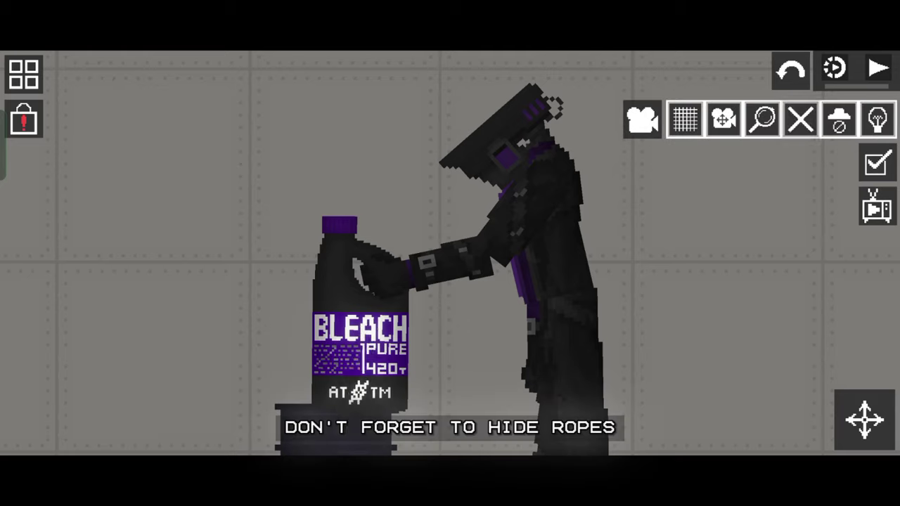
pyautogui.click(642, 119)
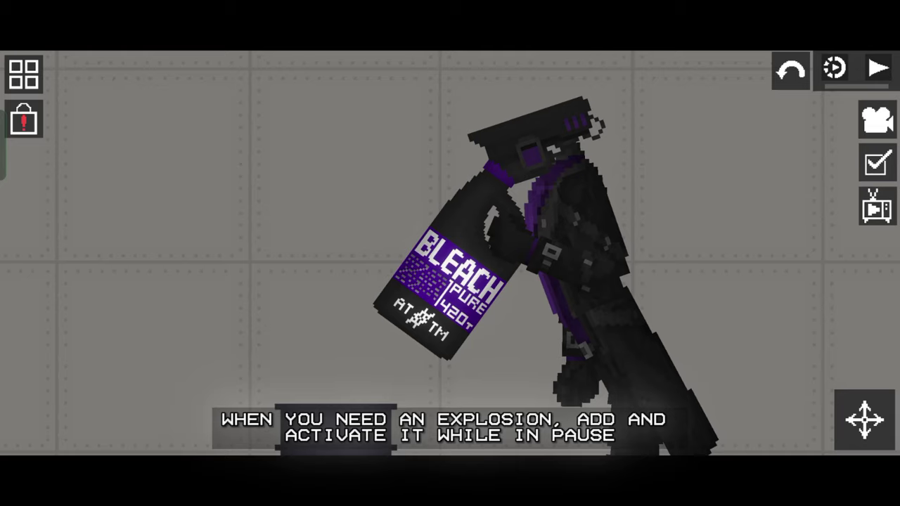
# Step: Spawn a Landmine, place it on the bottle's neck, activate it and resume to explode
pyautogui.click(24, 74)
pyautogui.click(88, 232)
pyautogui.click(362, 190)
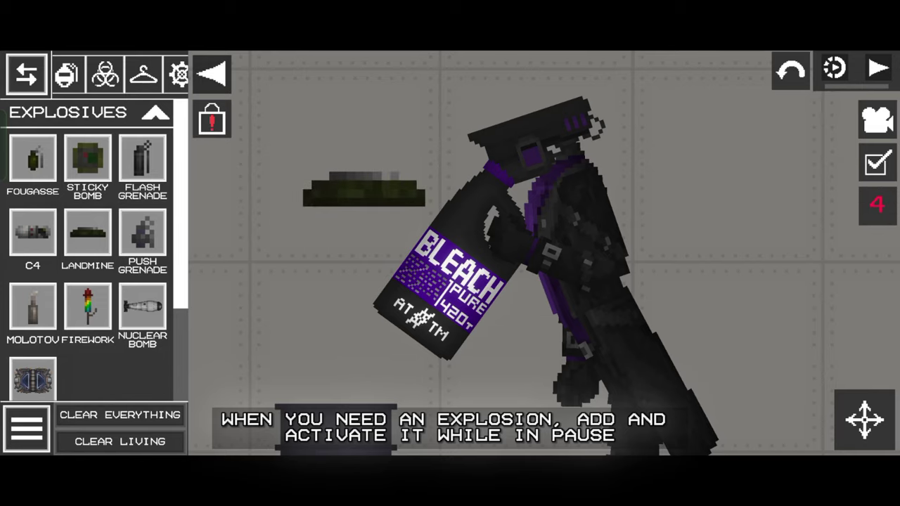
pyautogui.click(212, 74)
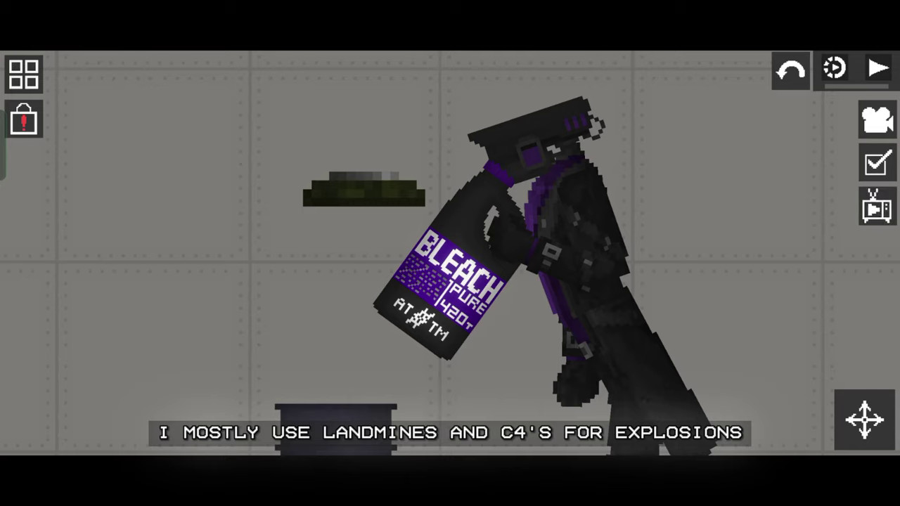
pyautogui.moveTo(364, 189); pyautogui.dragTo(464, 163)
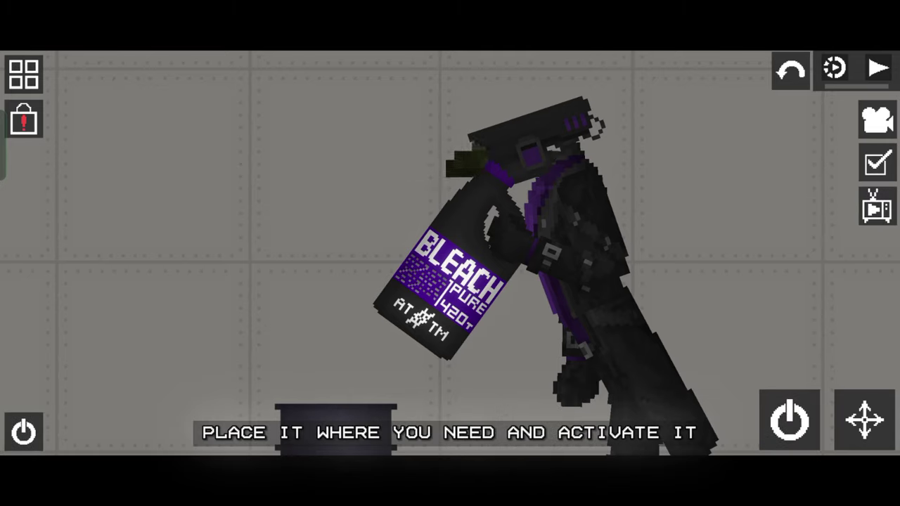
pyautogui.click(789, 420)
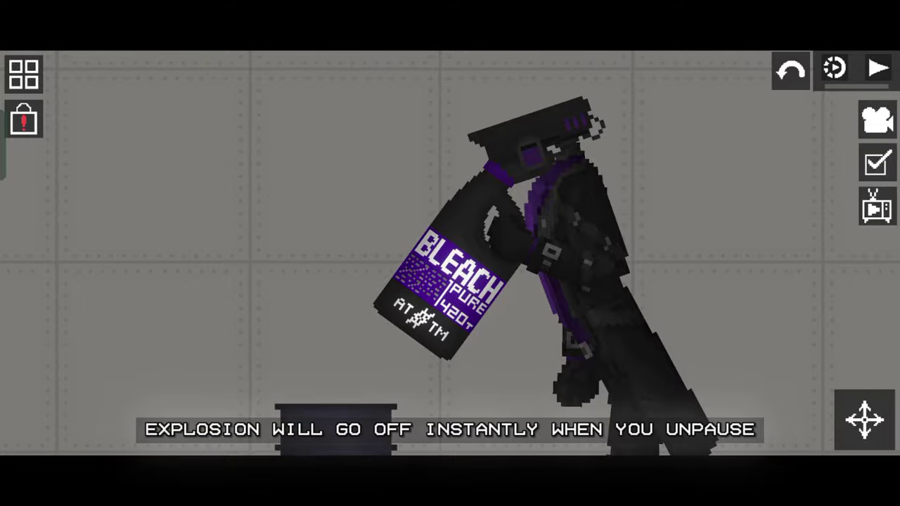
pyautogui.click(878, 68)
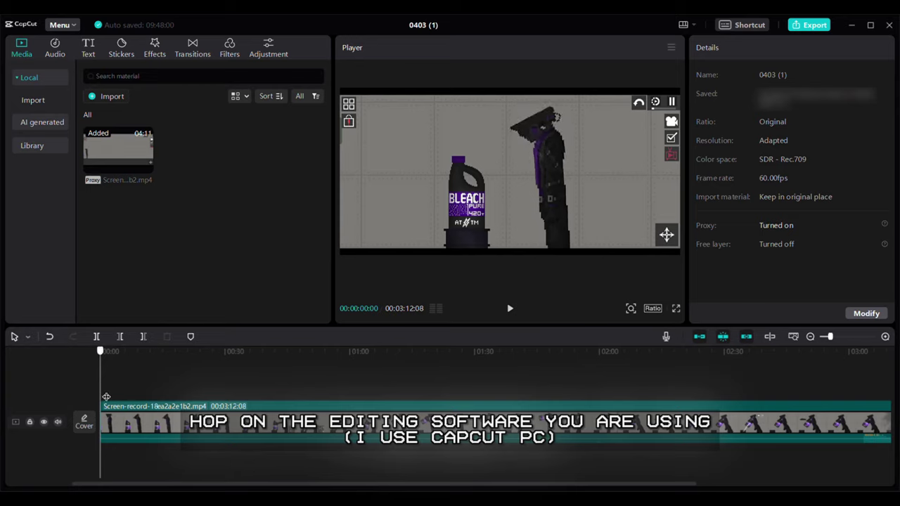
# Step: Select the recorded clip and set its speed to 5.0x, shortening it to 38.5 s
pyautogui.click(102, 395)
pyautogui.click(102, 433)
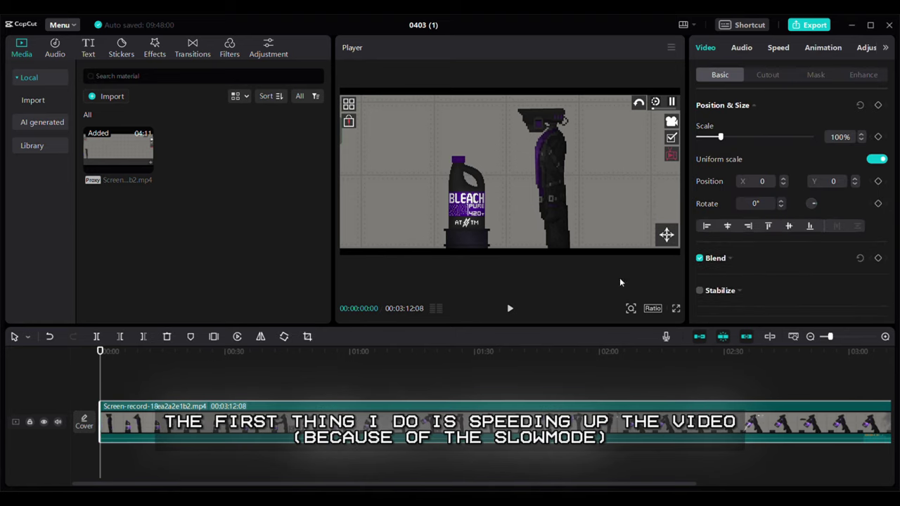
pyautogui.click(786, 47)
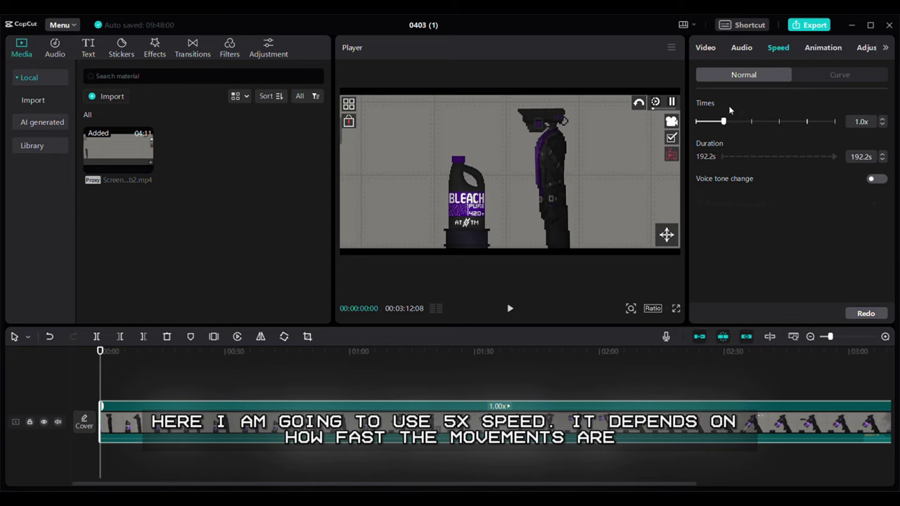
pyautogui.moveTo(725, 123); pyautogui.dragTo(781, 126)
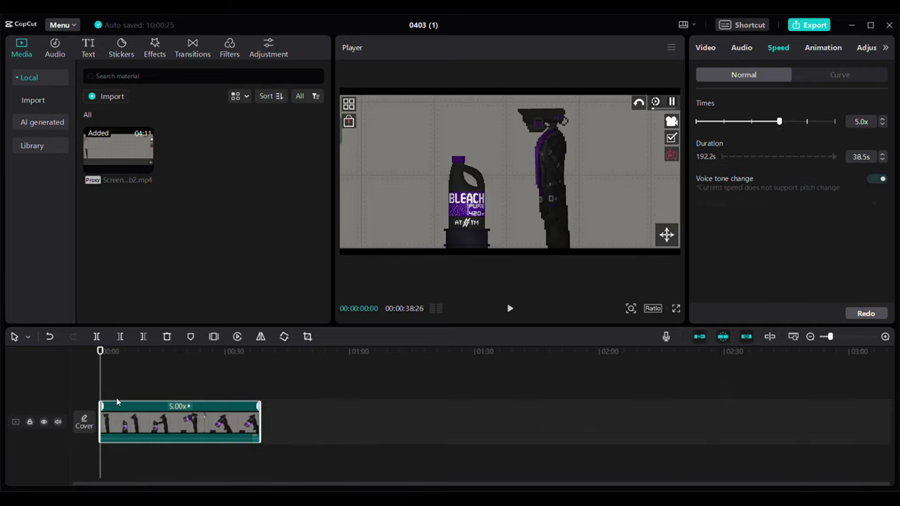
# Step: Fit the timeline, extend the clip's start, and split the recording at a pause
pyautogui.click(885, 336)
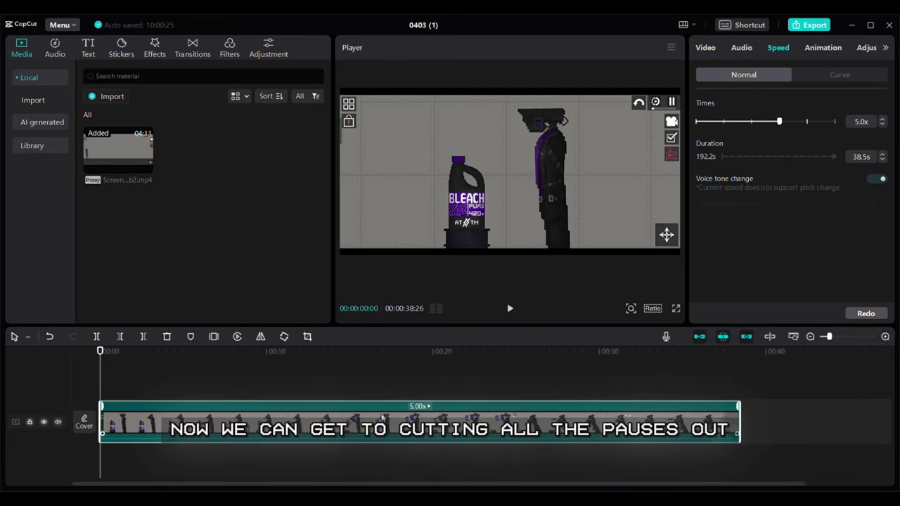
pyautogui.moveTo(100, 418); pyautogui.dragTo(89, 422)
pyautogui.click(445, 473)
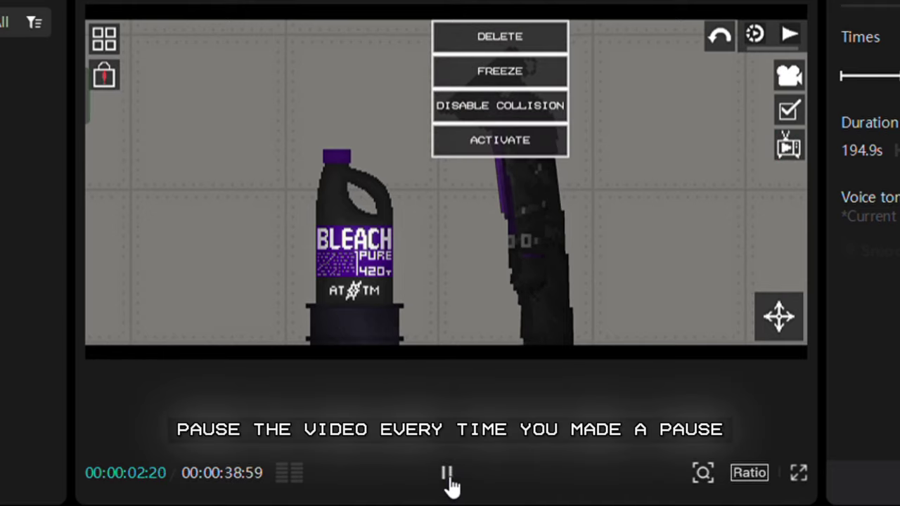
pyautogui.click(447, 478)
pyautogui.press('Home')
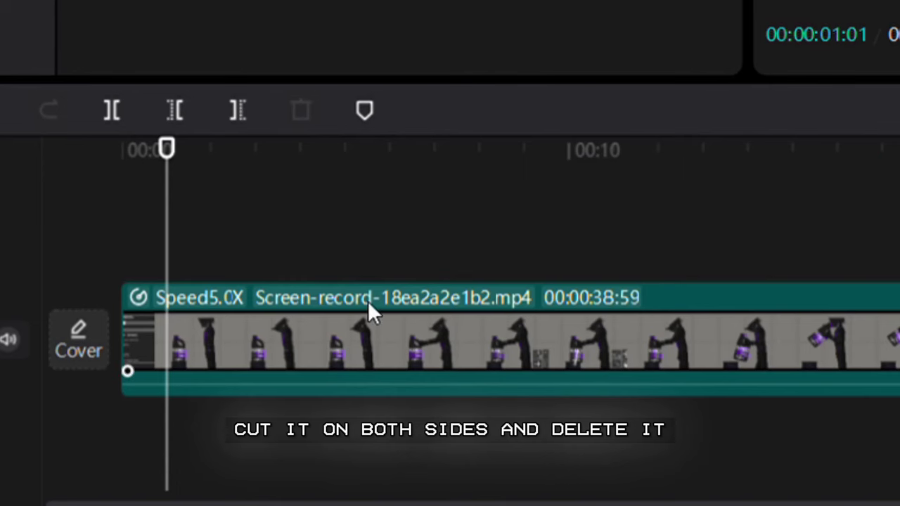
pyautogui.hotkey('ctrl', 'b')
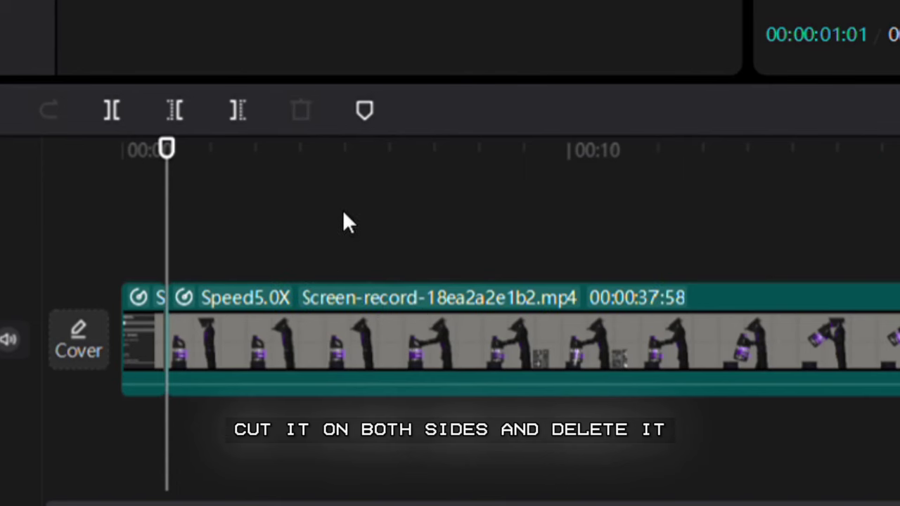
# Step: Play the edit back from the beginning to review the cuts
pyautogui.press('space')
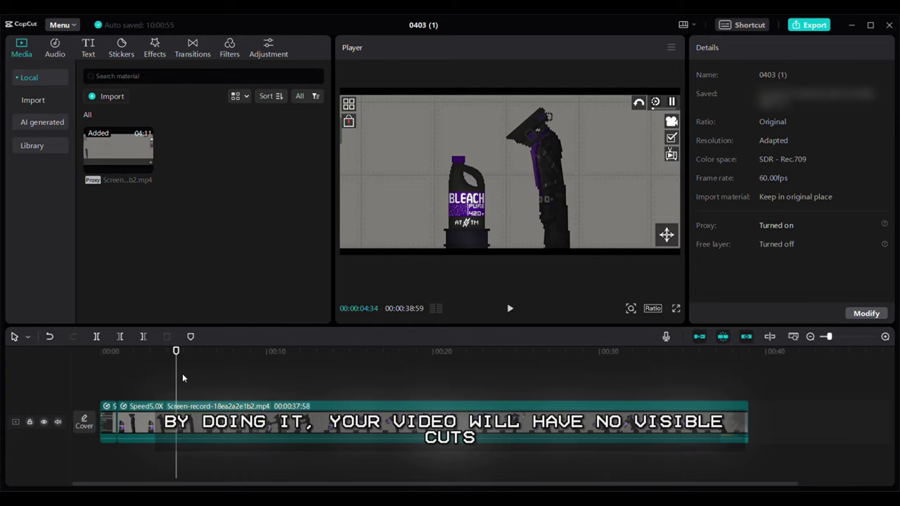
pyautogui.press('Left')
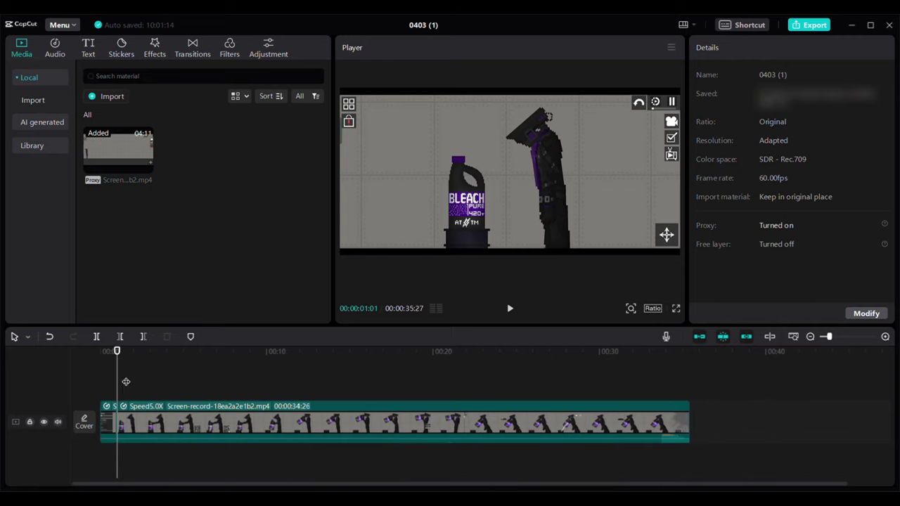
pyautogui.click(90, 383)
pyautogui.click(511, 308)
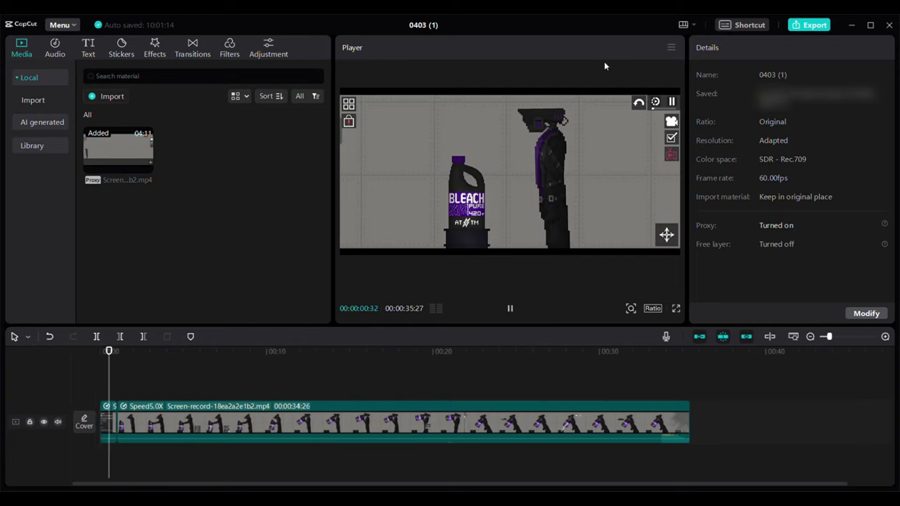
pyautogui.click(511, 308)
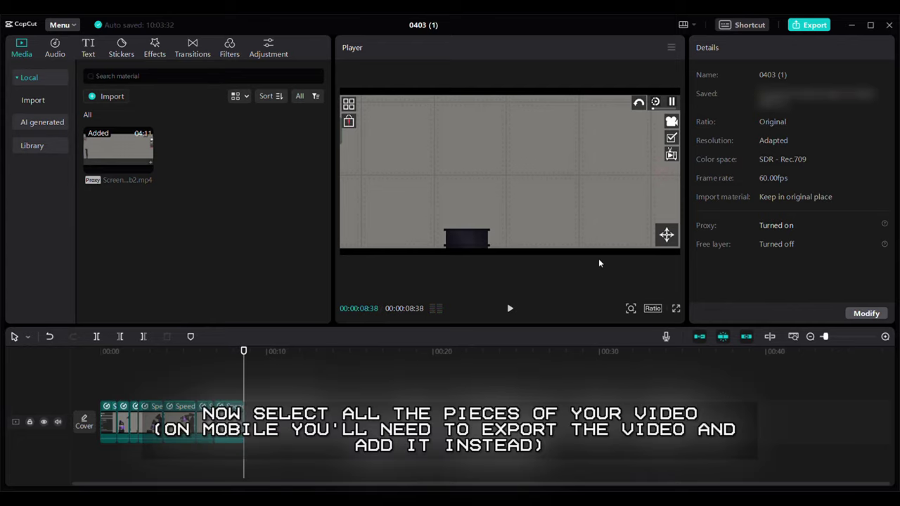
# Step: Select all clip pieces and drag their volume down to -∞dB
pyautogui.moveTo(274, 388); pyautogui.dragTo(116, 452)
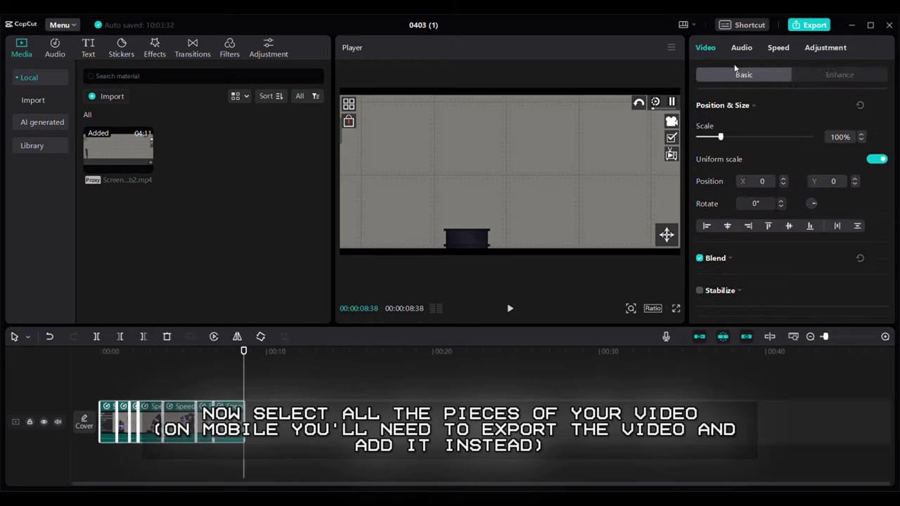
pyautogui.click(735, 53)
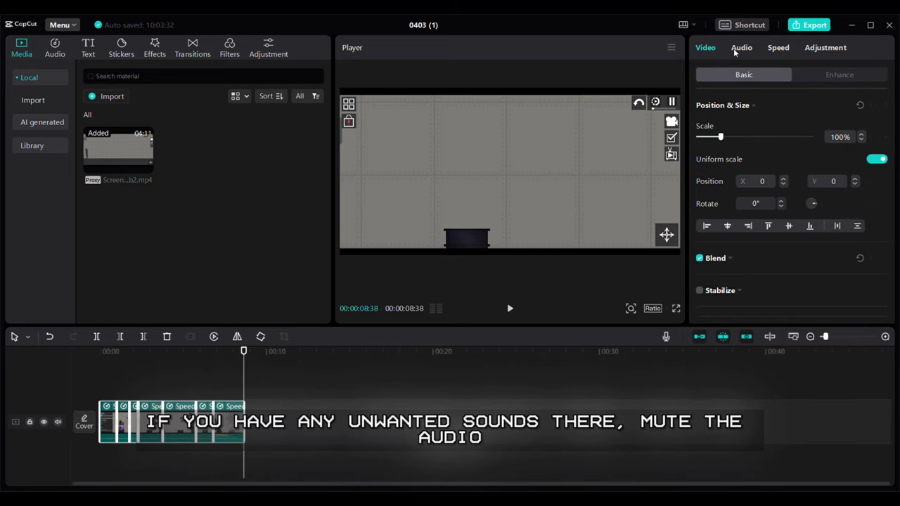
pyautogui.click(735, 54)
pyautogui.moveTo(738, 140); pyautogui.dragTo(668, 151)
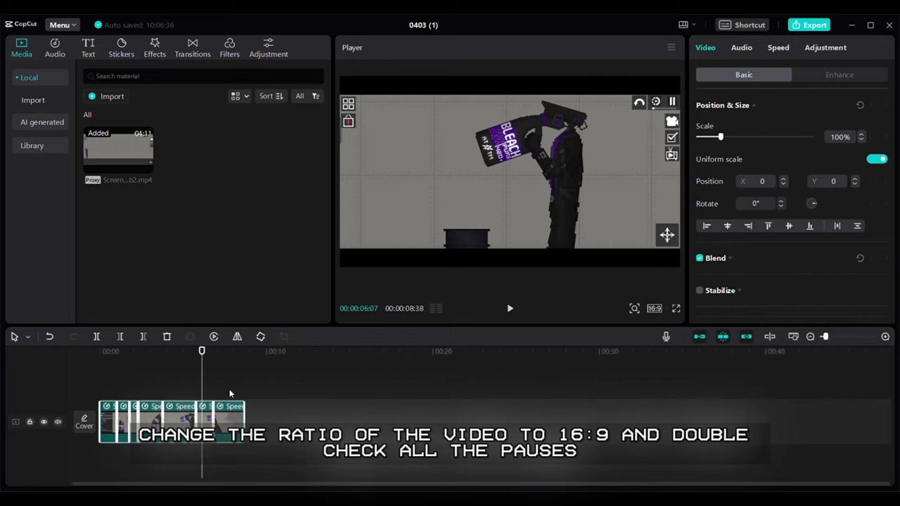
# Step: Deselect the clips and replay the edit from the start
pyautogui.click(232, 394)
pyautogui.moveTo(232, 393); pyautogui.dragTo(99, 349)
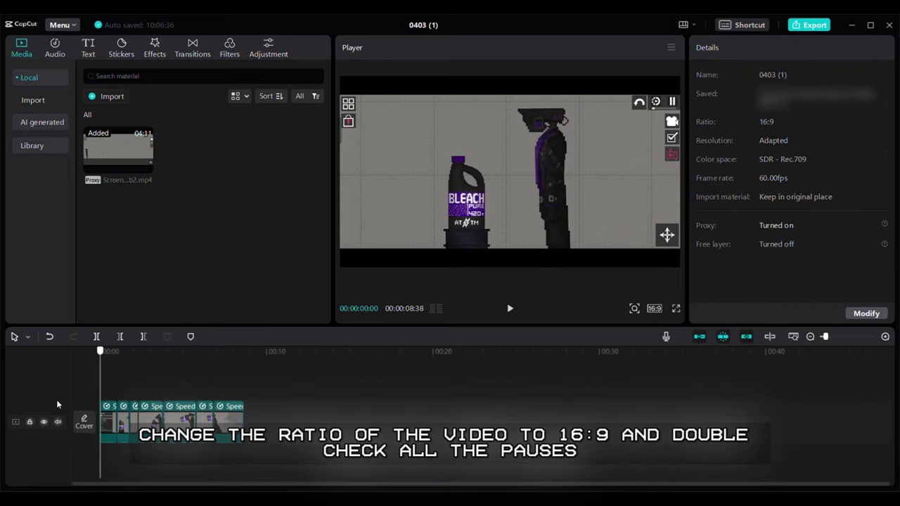
pyautogui.click(512, 309)
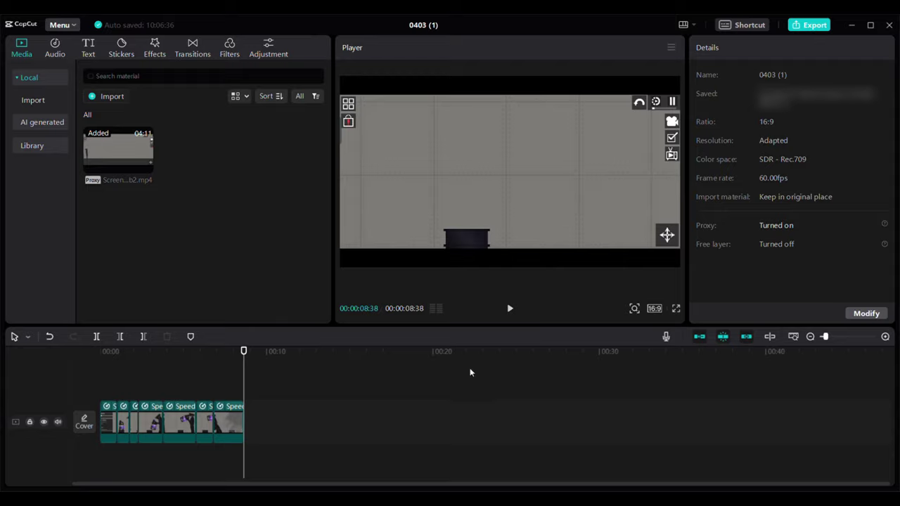
# Step: Export the edit and delete all the old clip pieces from the timeline
pyautogui.click(817, 26)
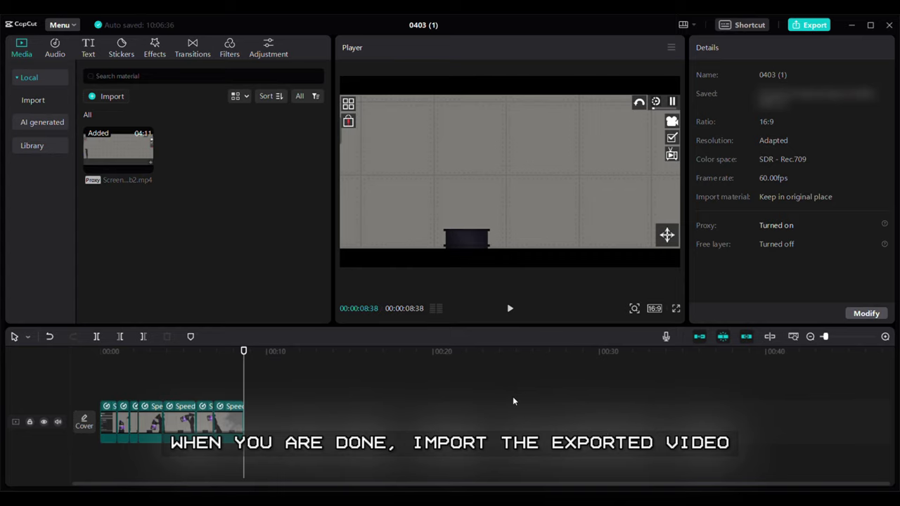
pyautogui.moveTo(291, 398); pyautogui.dragTo(104, 457)
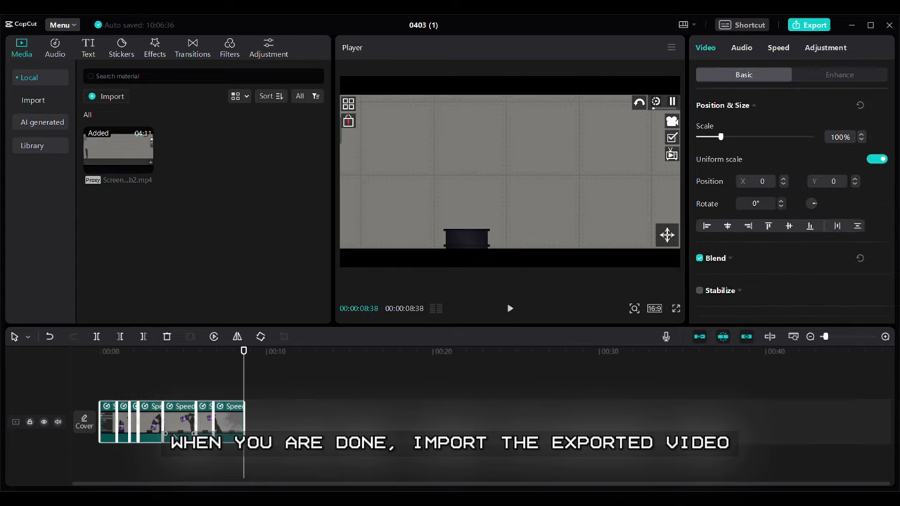
pyautogui.press('Delete')
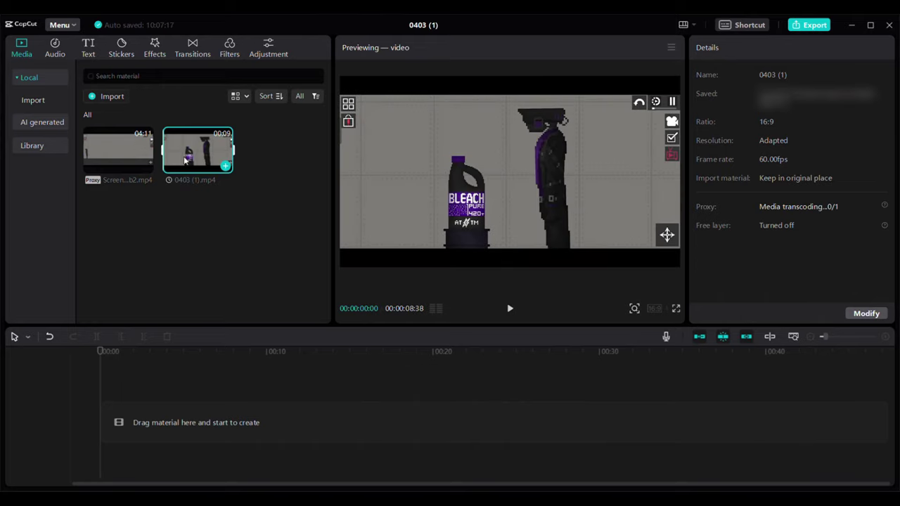
# Step: Place 0403 (1).mp4 on the timeline and select it at the bleach-bottle frame
pyautogui.moveTo(187, 160); pyautogui.dragTo(140, 454)
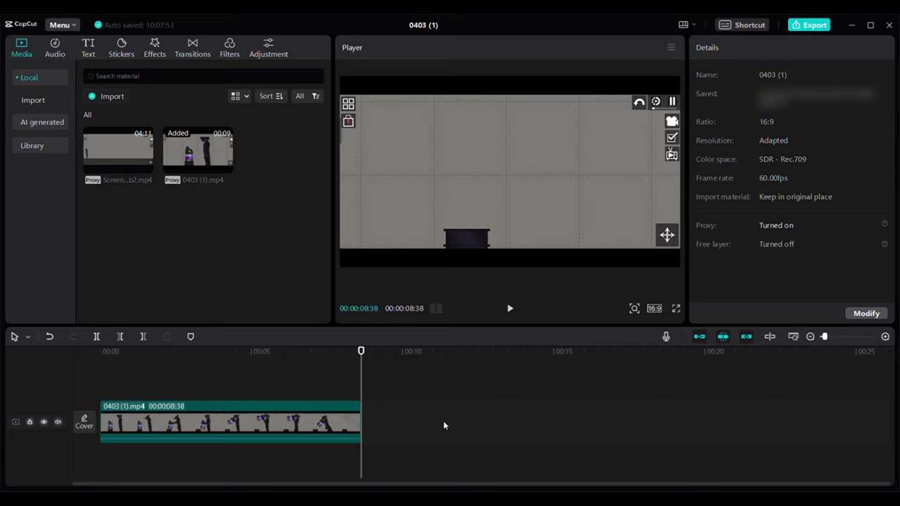
pyautogui.moveTo(352, 391); pyautogui.dragTo(141, 386)
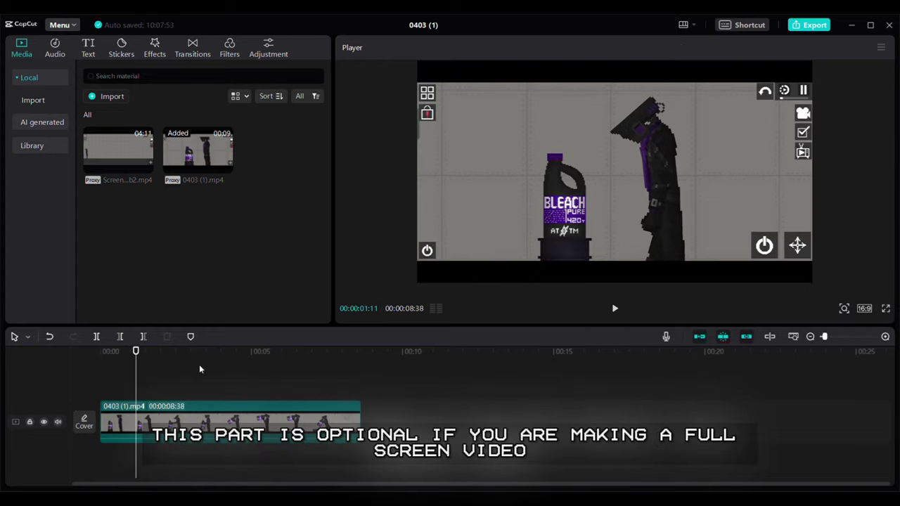
pyautogui.click(182, 412)
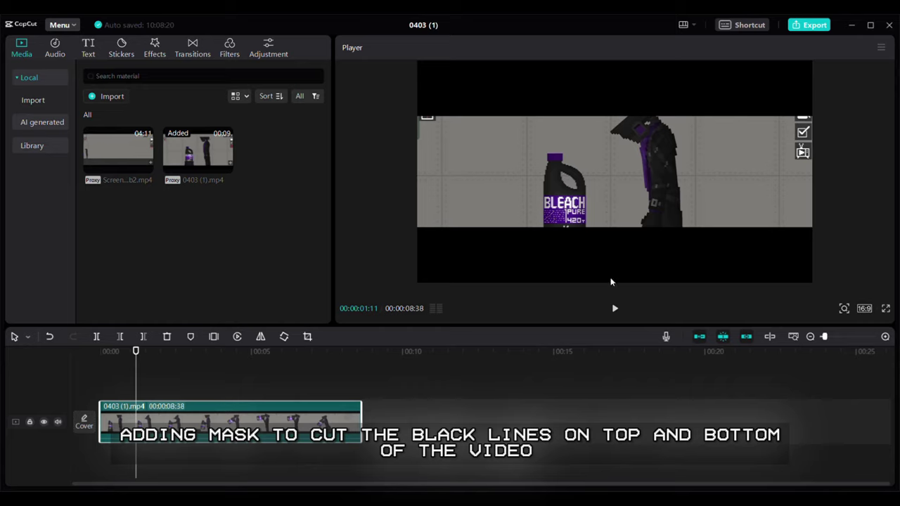
# Step: Mask off the black bars and enlarge the clip to 270% scale
pyautogui.moveTo(615, 228); pyautogui.dragTo(603, 258)
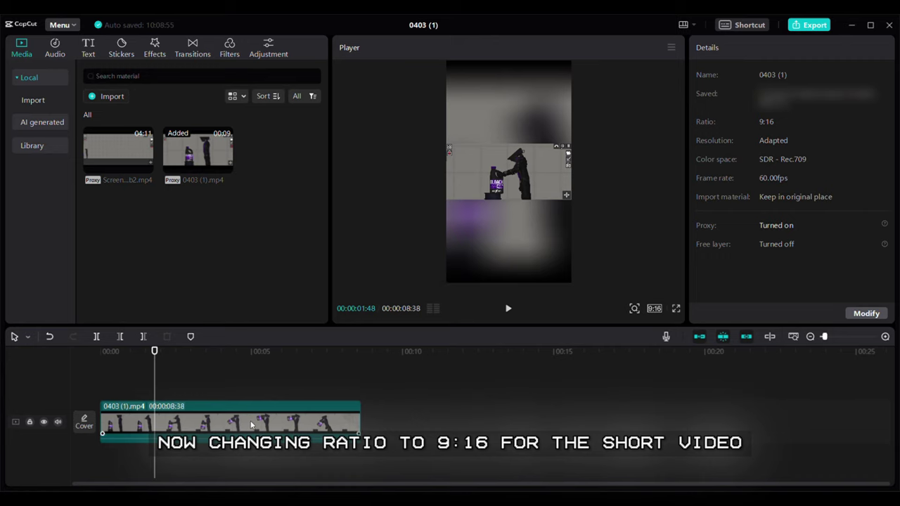
pyautogui.click(251, 425)
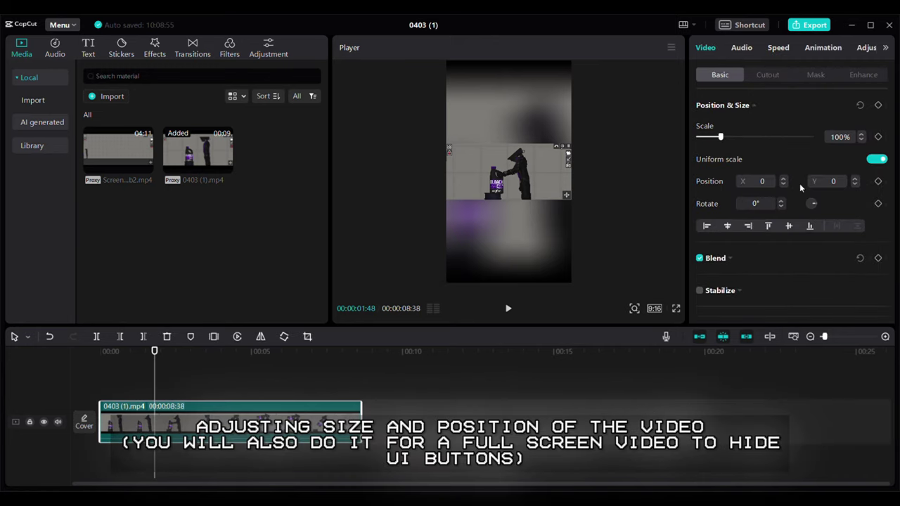
pyautogui.moveTo(733, 139); pyautogui.dragTo(760, 139)
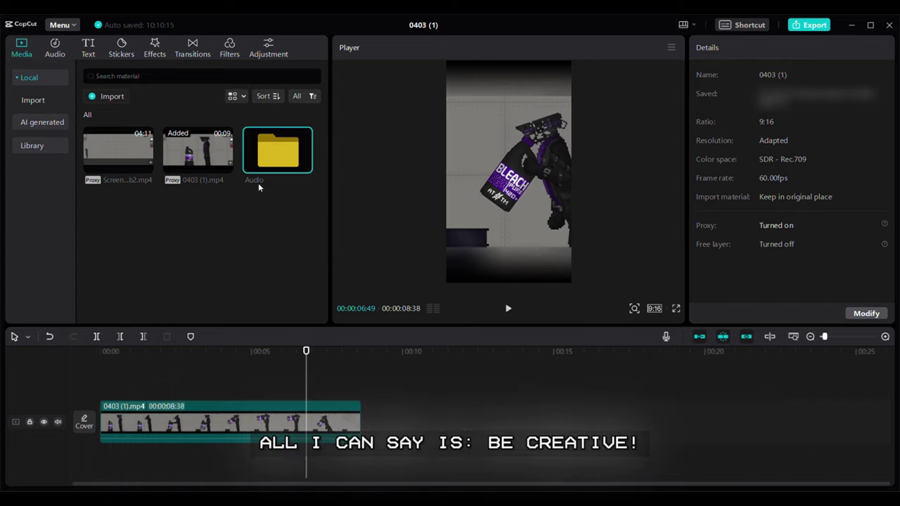
# Step: Open the imported Audio folder to reach its sound clips
pyautogui.doubleClick(264, 151)
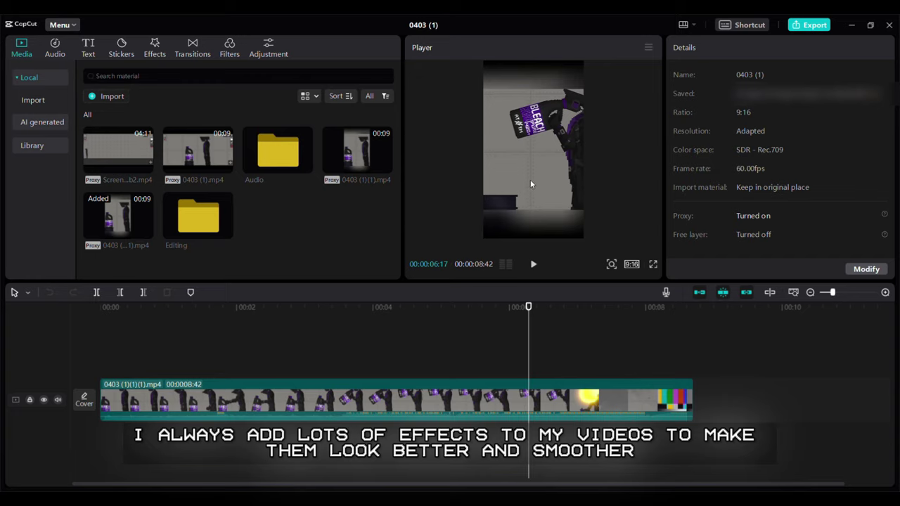
# Step: Drag the Shake effect from the video effects library onto the timeline
pyautogui.click(154, 48)
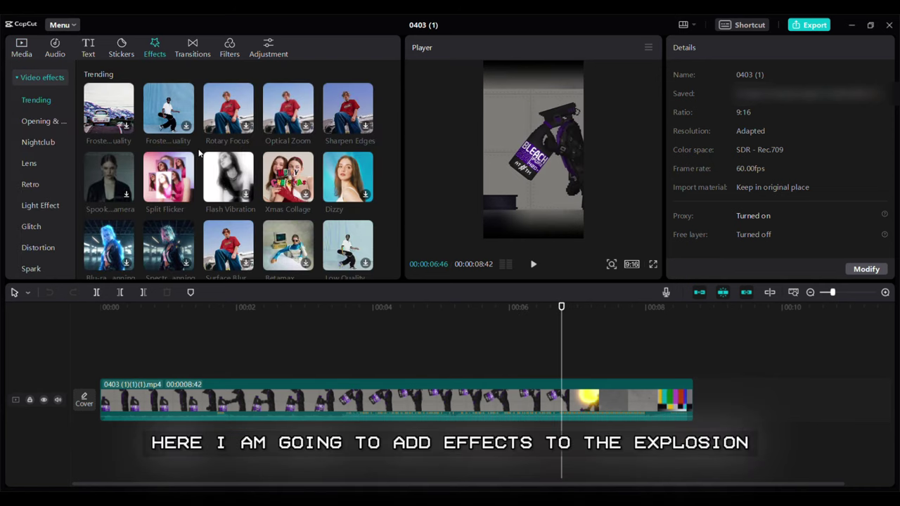
pyautogui.scroll(-1, 228, 160)
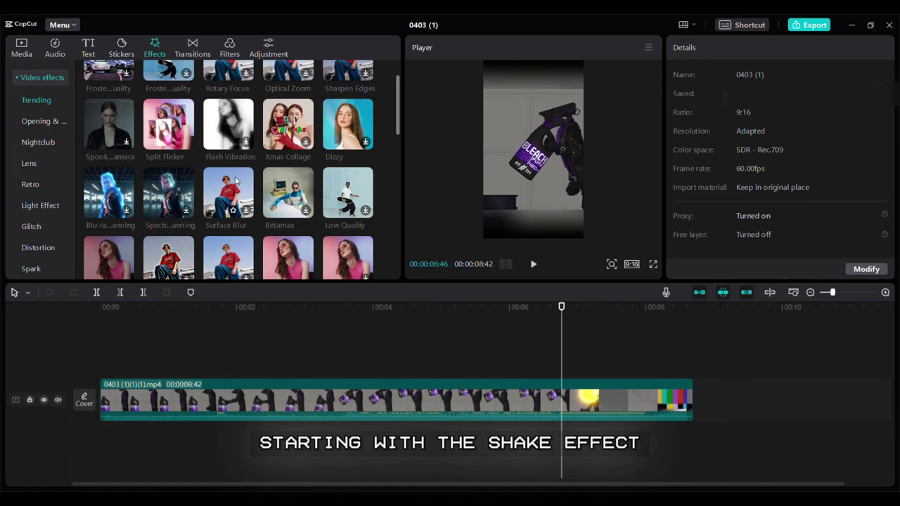
pyautogui.scroll(-1, 232, 175)
pyautogui.moveTo(288, 208); pyautogui.dragTo(588, 414)
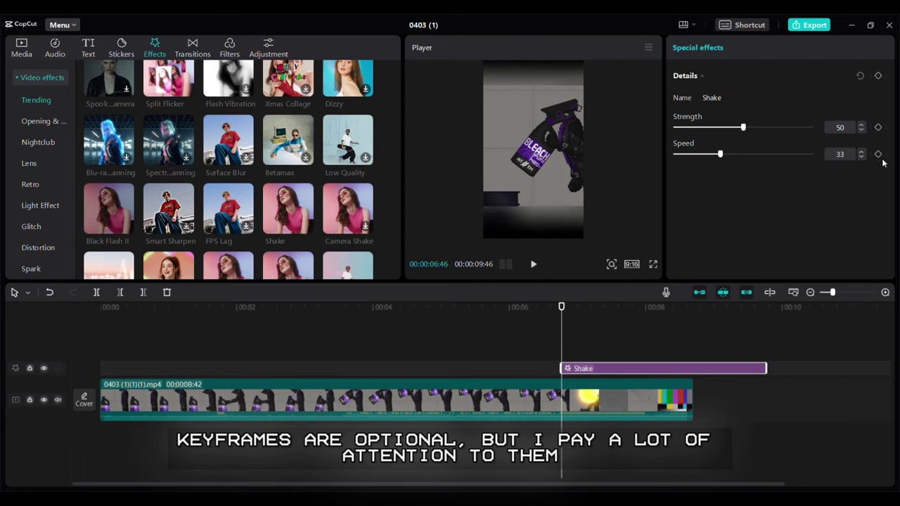
# Step: Keyframe Shake strength and speed at 0 at the start, rising to 100 and 50 mid-explosion
pyautogui.click(878, 127)
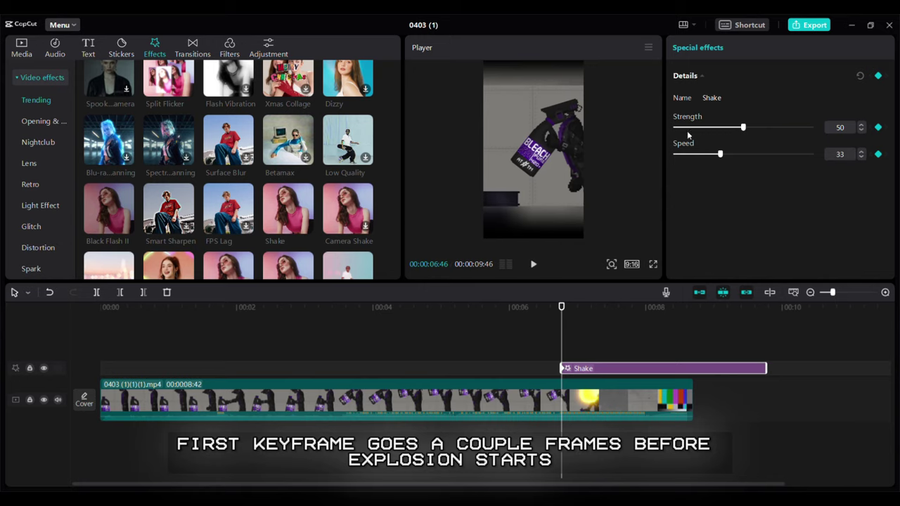
pyautogui.moveTo(678, 128); pyautogui.dragTo(667, 127)
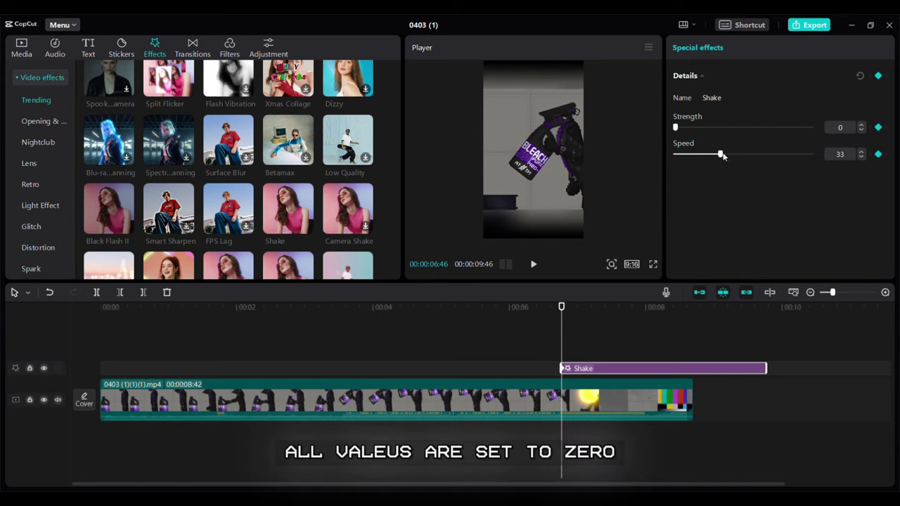
pyautogui.moveTo(721, 154); pyautogui.dragTo(635, 157)
pyautogui.click(580, 307)
pyautogui.moveTo(586, 322); pyautogui.dragTo(579, 323)
pyautogui.moveTo(675, 128); pyautogui.dragTo(812, 127)
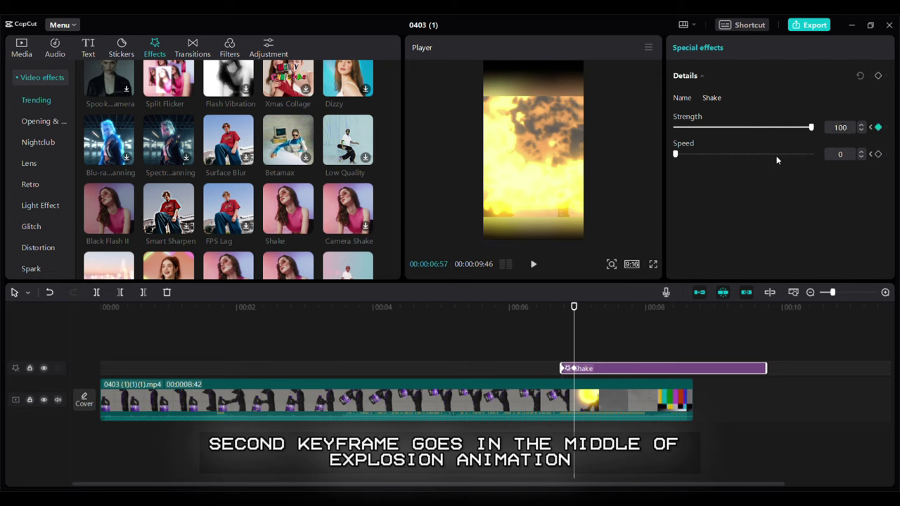
pyautogui.moveTo(675, 154); pyautogui.dragTo(747, 157)
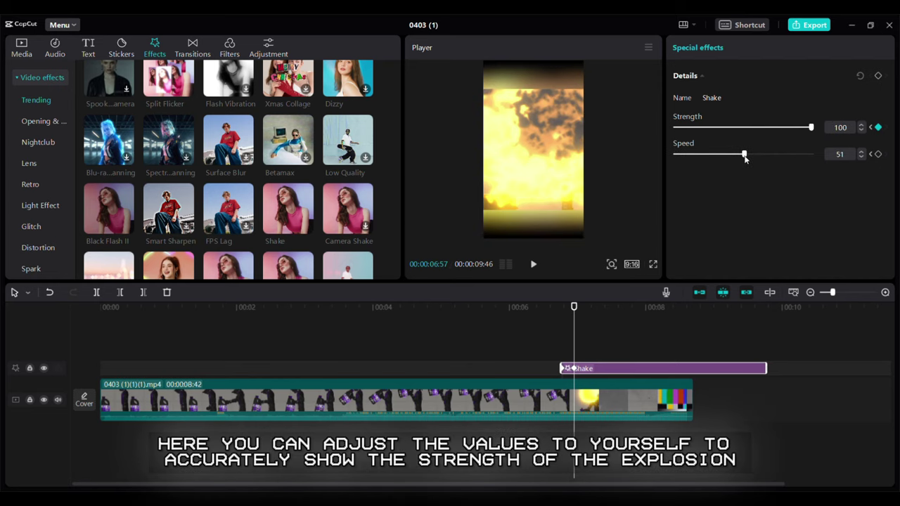
pyautogui.click(863, 157)
# Step: Trim the Shake effect to end just before the cut, with strength and speed keyframed to 0
pyautogui.moveTo(583, 340); pyautogui.dragTo(654, 341)
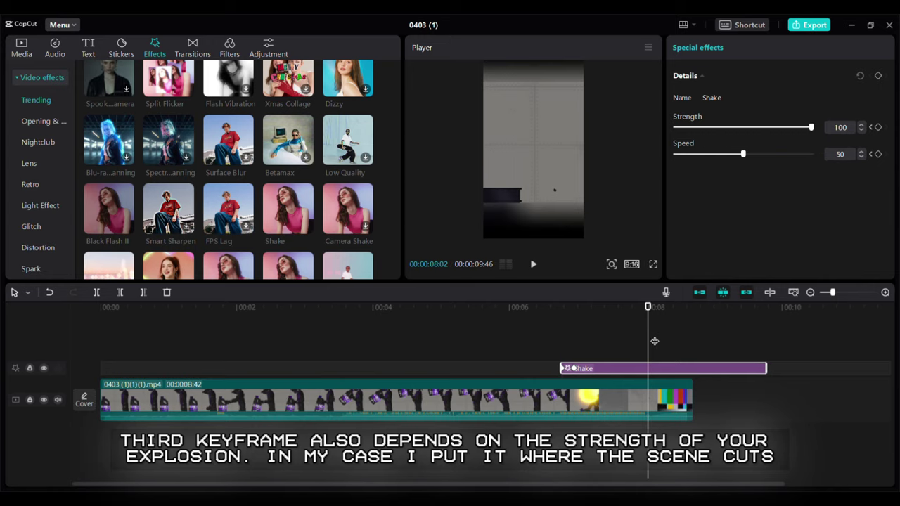
pyautogui.press('Right')
pyautogui.press('Left')
pyautogui.press('w')
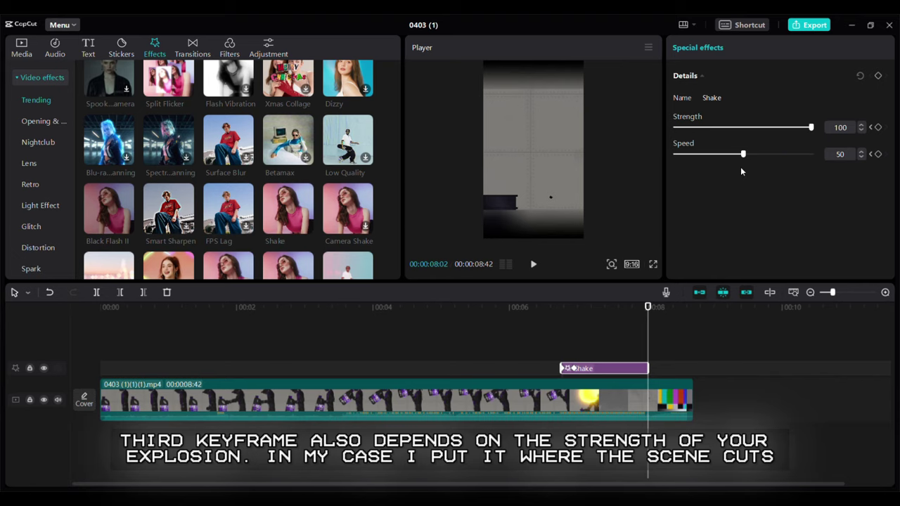
pyautogui.moveTo(714, 128); pyautogui.dragTo(560, 128)
pyautogui.moveTo(714, 154); pyautogui.dragTo(646, 160)
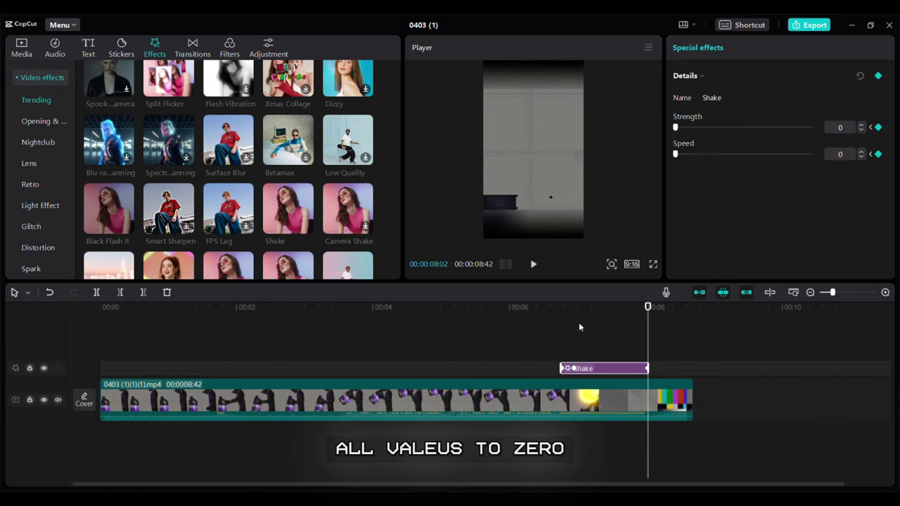
# Step: Play back the keyframed shake to check it
pyautogui.click(530, 326)
pyautogui.click(533, 265)
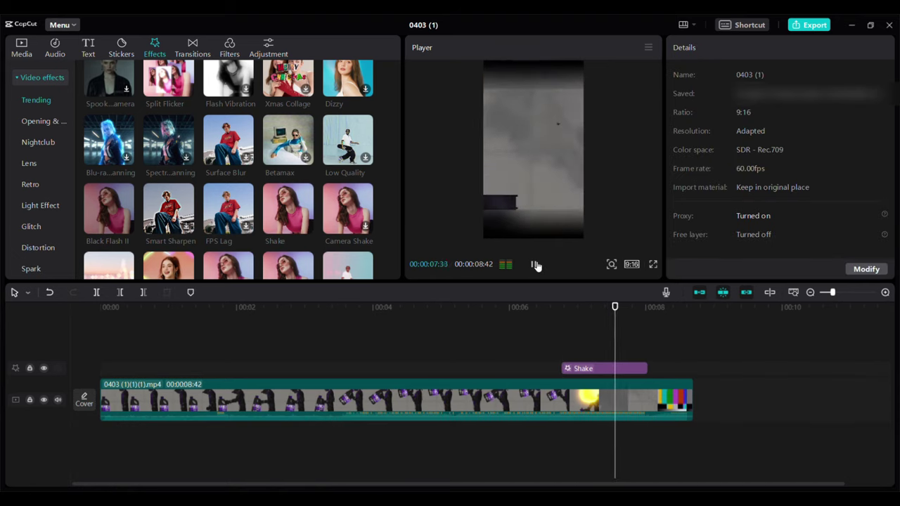
pyautogui.click(559, 333)
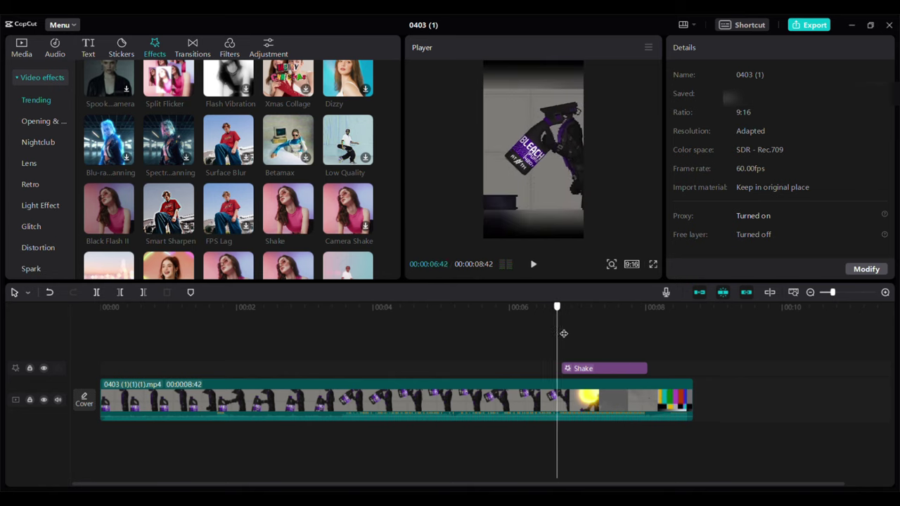
# Step: Add the TV DV texture effect at 06:46 with its amount raised to 100
pyautogui.click(564, 333)
pyautogui.scroll(-5, 39, 176)
pyautogui.click(26, 150)
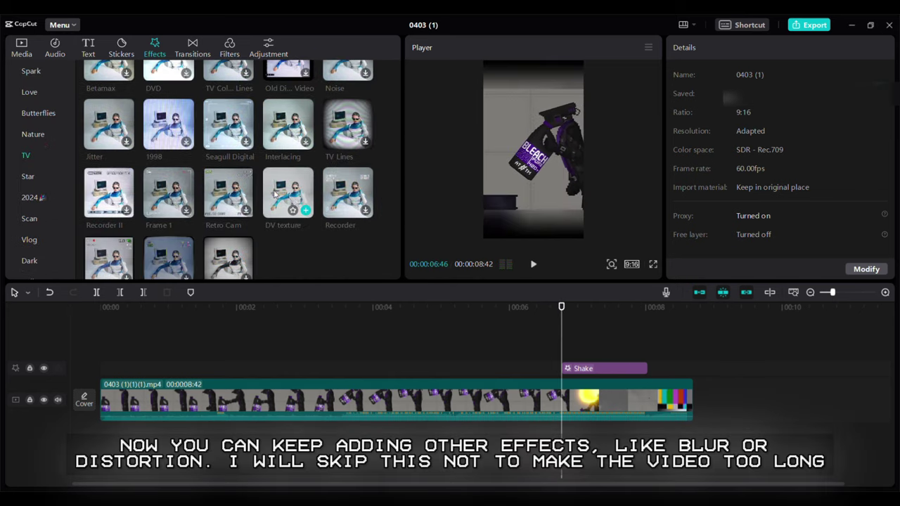
pyautogui.click(305, 210)
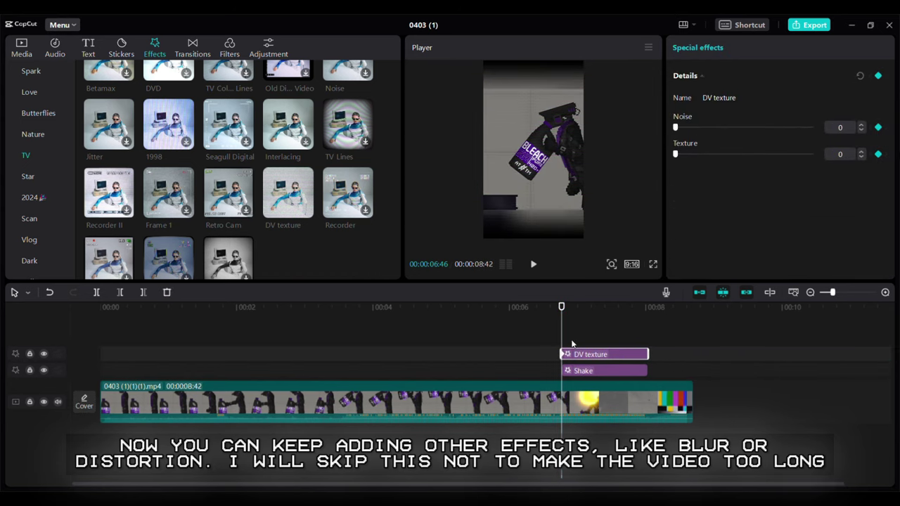
pyautogui.moveTo(675, 154); pyautogui.dragTo(814, 154)
pyautogui.click(645, 307)
pyautogui.click(549, 302)
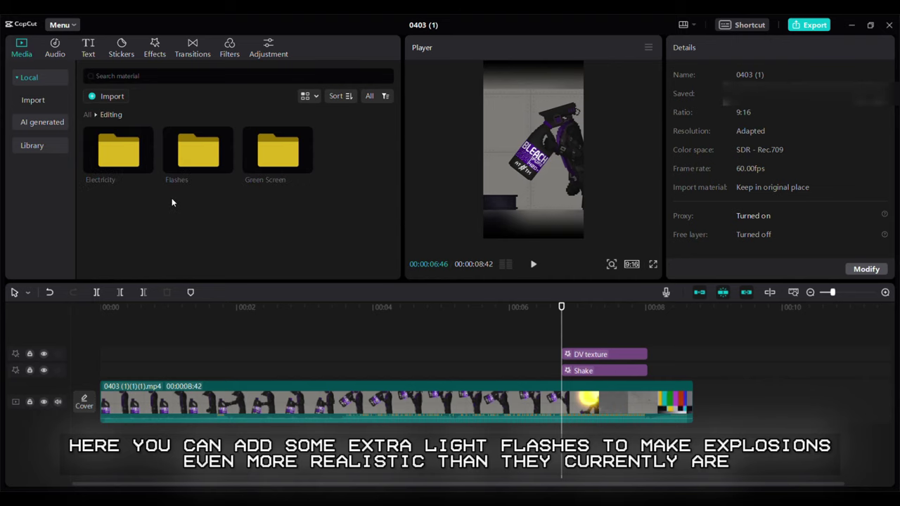
# Step: Place Flash White.jpg from the Flashes folder at the playhead, trimmed to about 1.3 seconds
pyautogui.doubleClick(193, 151)
pyautogui.moveTo(197, 235); pyautogui.dragTo(606, 385)
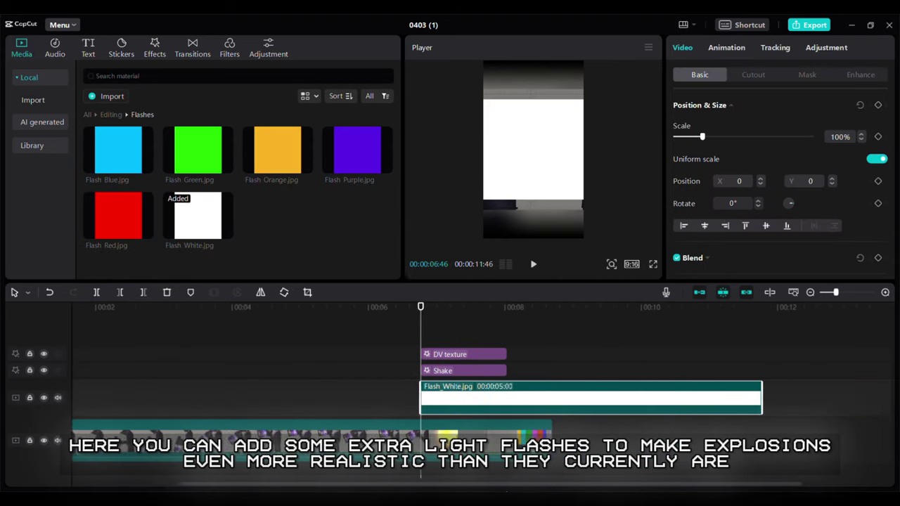
pyautogui.moveTo(735, 393); pyautogui.dragTo(483, 394)
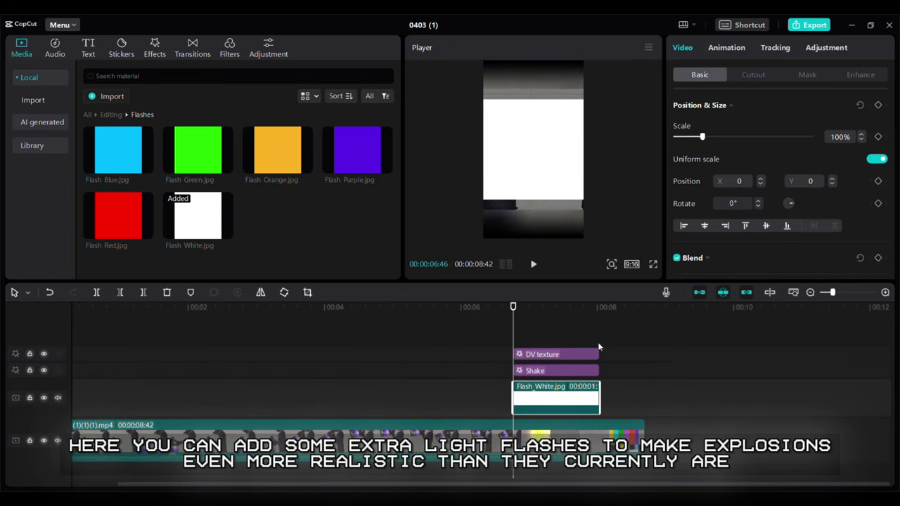
# Step: Keyframe the flash's Blend opacity from 0% at its start to 100% at 06:57
pyautogui.scroll(-4, 703, 197)
pyautogui.scroll(3, 702, 197)
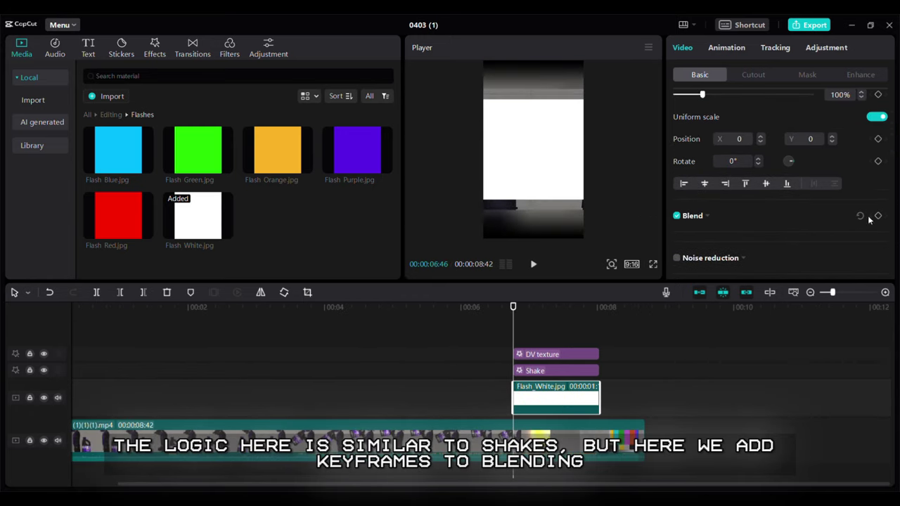
pyautogui.click(878, 215)
pyautogui.click(707, 216)
pyautogui.scroll(-1, 727, 236)
pyautogui.moveTo(812, 227); pyautogui.dragTo(579, 244)
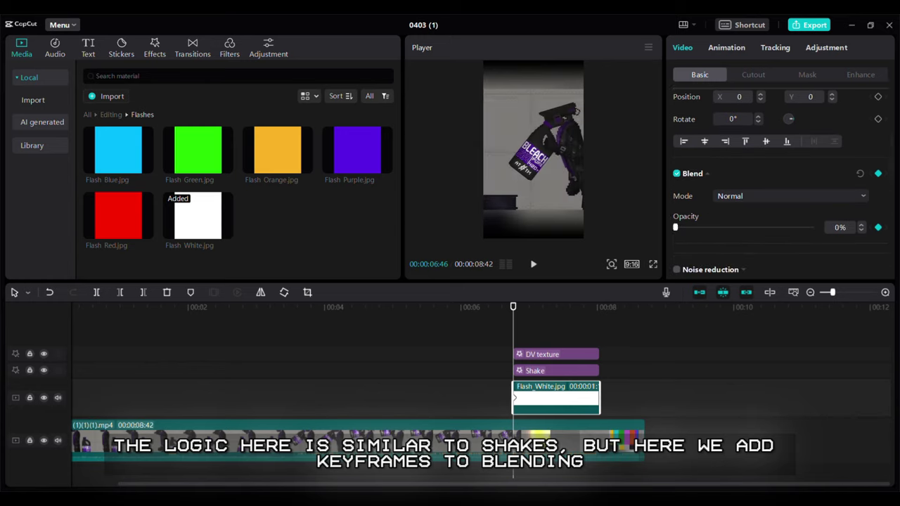
pyautogui.click(525, 354)
pyautogui.click(525, 398)
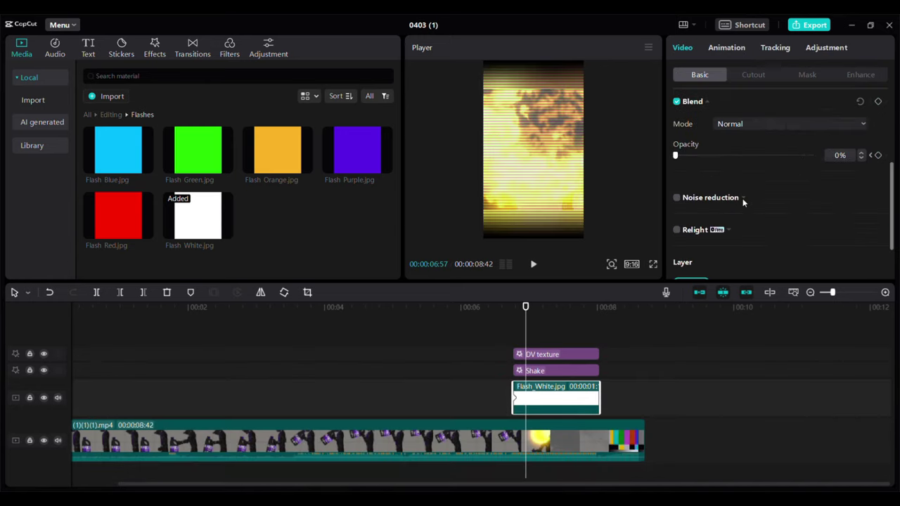
pyautogui.scroll(3, 742, 198)
pyautogui.scroll(-3, 773, 183)
pyautogui.moveTo(673, 191); pyautogui.dragTo(811, 192)
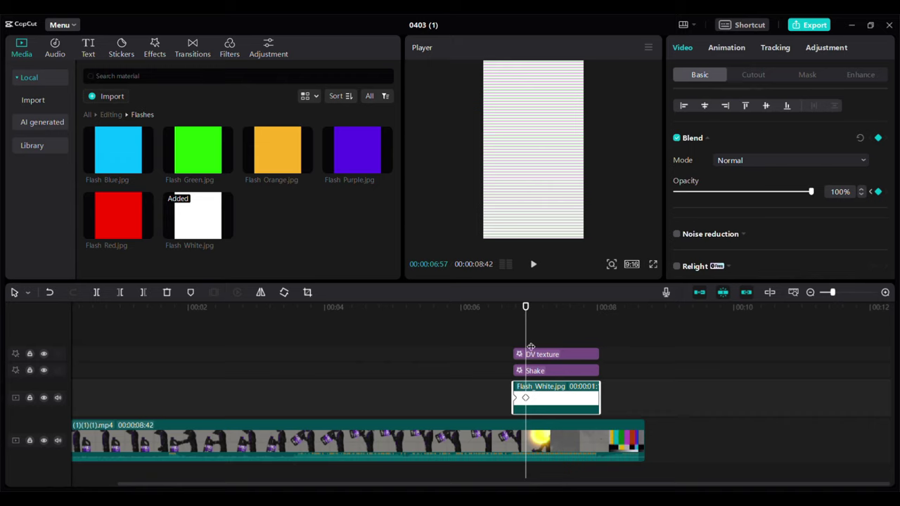
# Step: Replay the explosion from around 06:32 to check the white flash
pyautogui.click(504, 348)
pyautogui.click(533, 264)
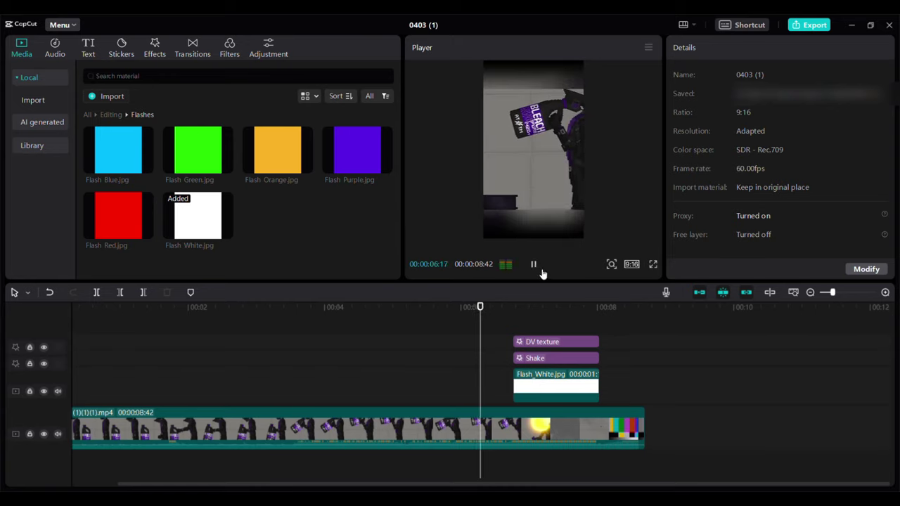
pyautogui.click(533, 264)
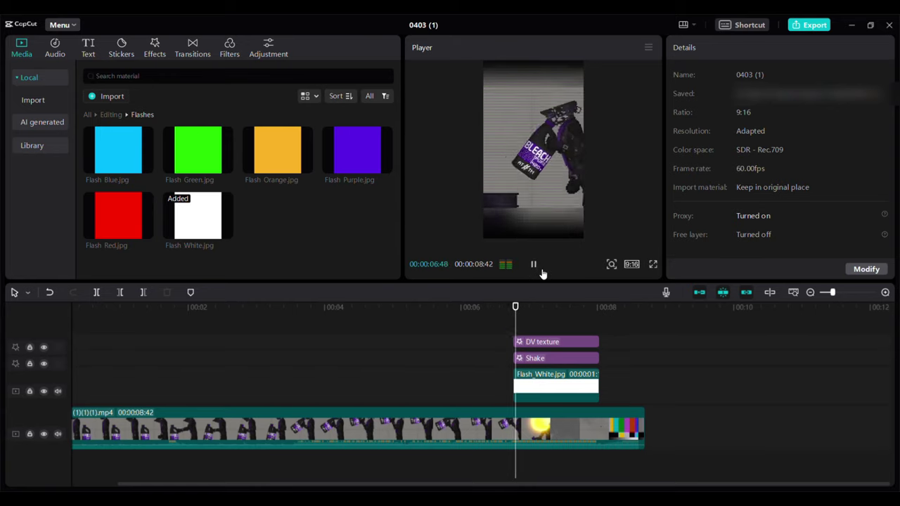
pyautogui.click(497, 309)
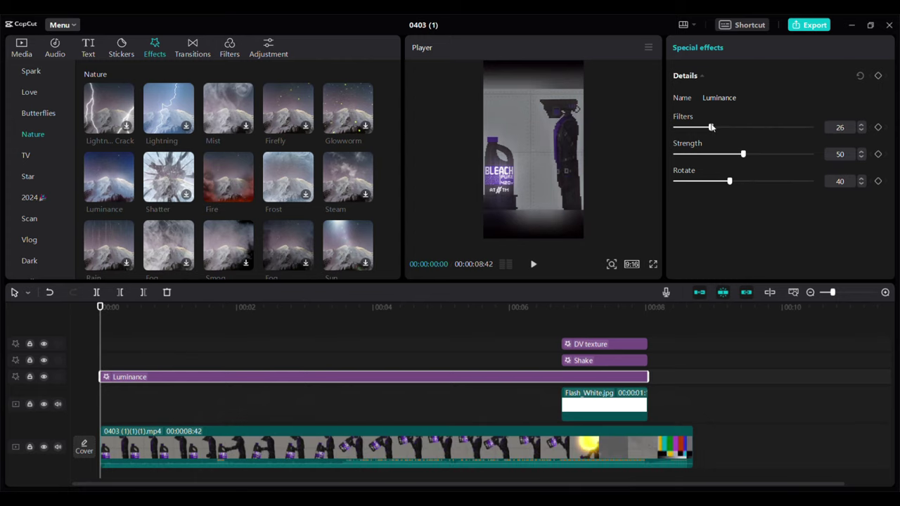
# Step: Lower the Luminance strength to 30 and play the video to preview it
pyautogui.moveTo(732, 157); pyautogui.dragTo(717, 161)
pyautogui.click(533, 264)
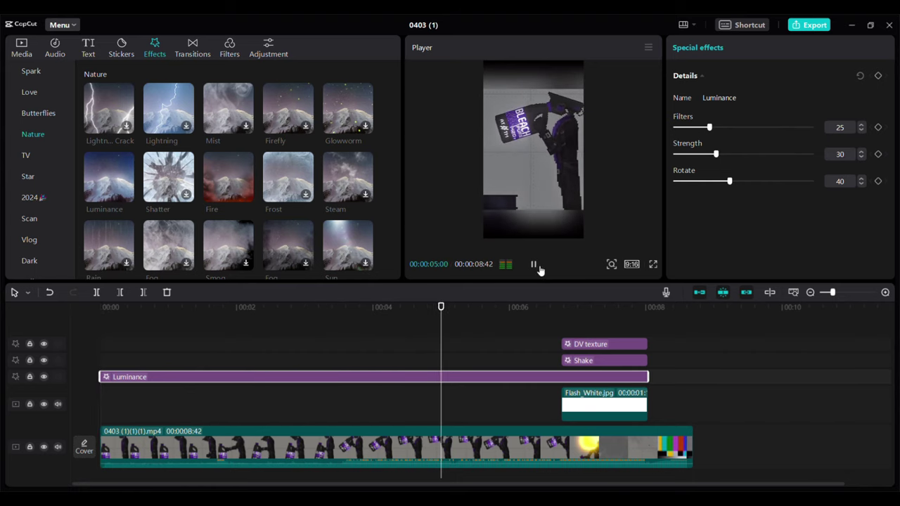
pyautogui.moveTo(552, 355)
pyautogui.mouseDown()
pyautogui.moveTo(490, 345)
pyautogui.moveTo(490, 355)
pyautogui.moveTo(561, 355)
pyautogui.mouseUp()
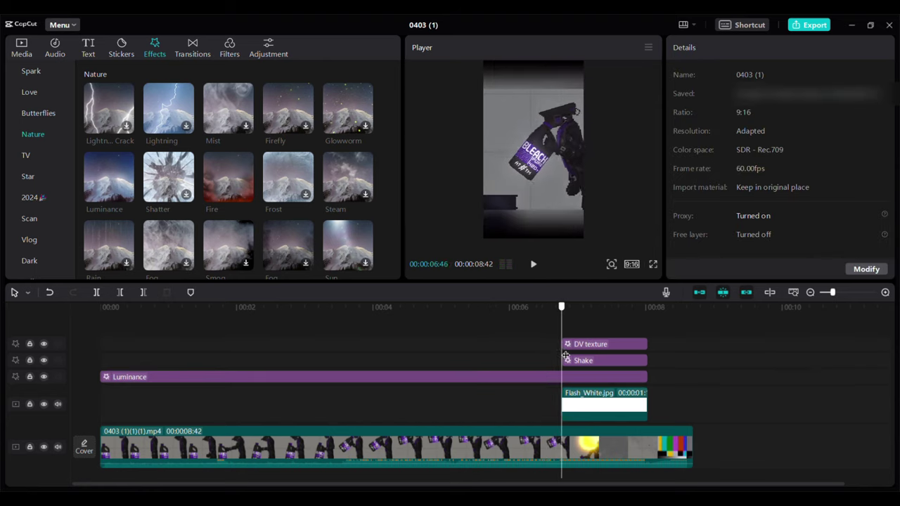
# Step: Add Spark at the playhead, trim it to end with the flash, and set Atmosphere and Speed to 0
pyautogui.scroll(2, 43, 177)
pyautogui.click(31, 124)
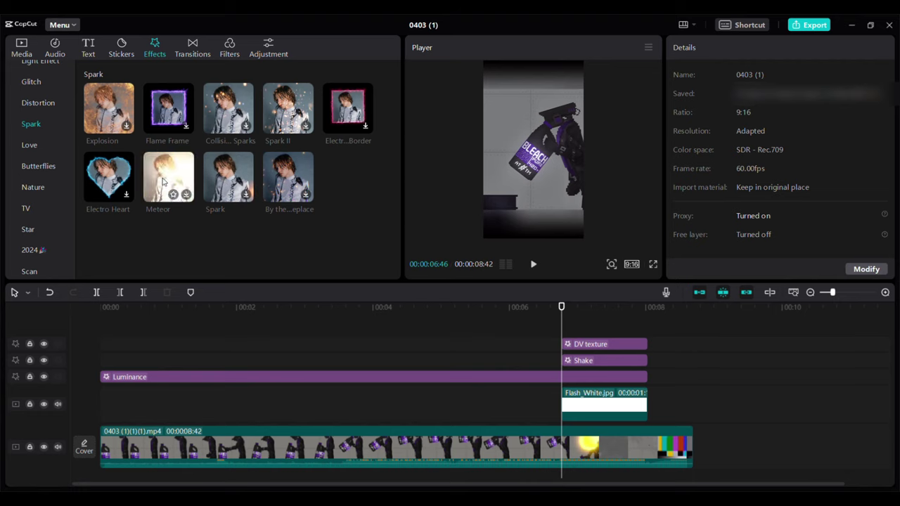
pyautogui.moveTo(220, 180); pyautogui.dragTo(562, 388)
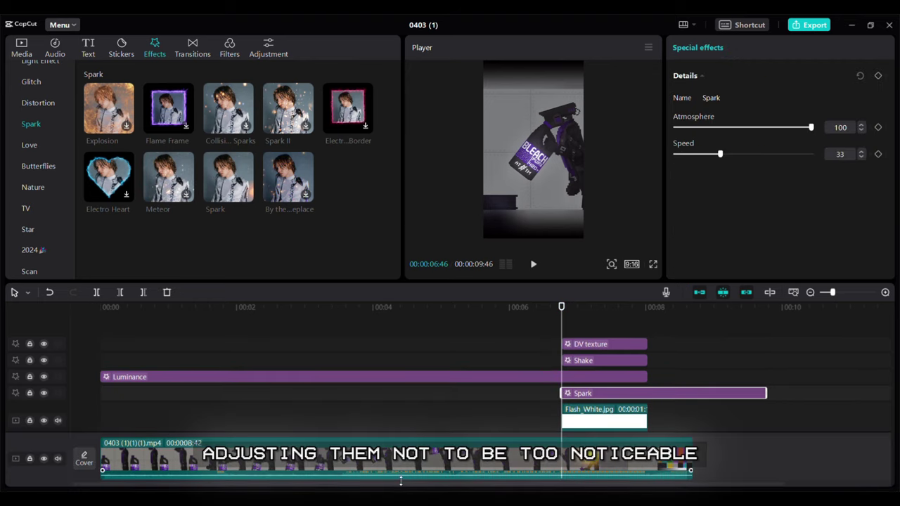
pyautogui.moveTo(391, 488); pyautogui.dragTo(466, 490)
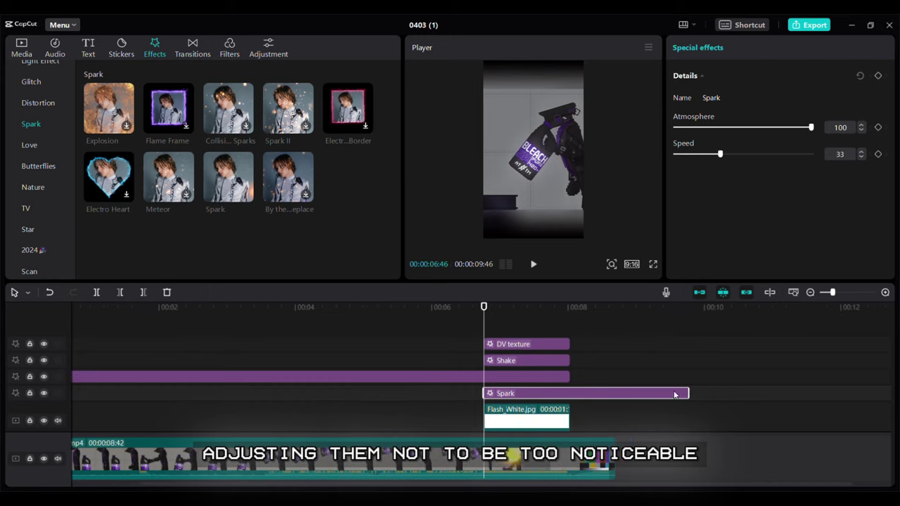
pyautogui.moveTo(689, 393); pyautogui.dragTo(571, 406)
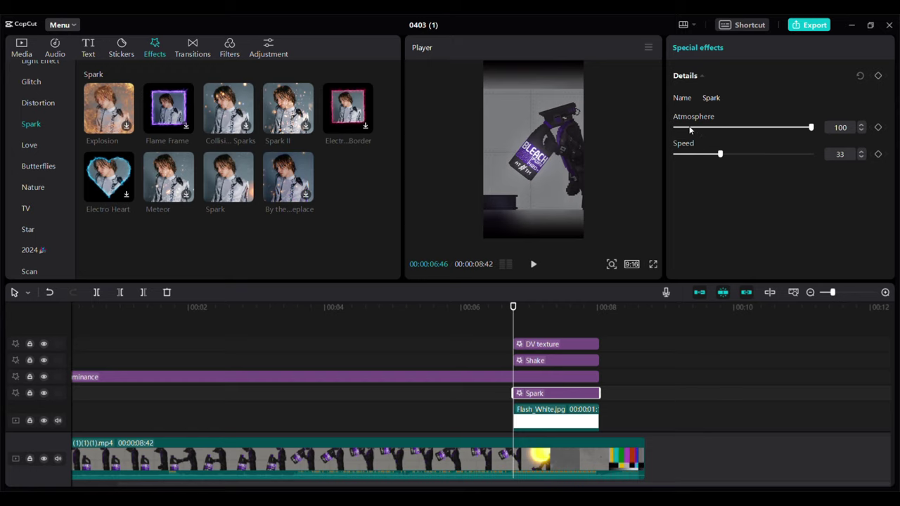
pyautogui.moveTo(689, 129); pyautogui.dragTo(670, 131)
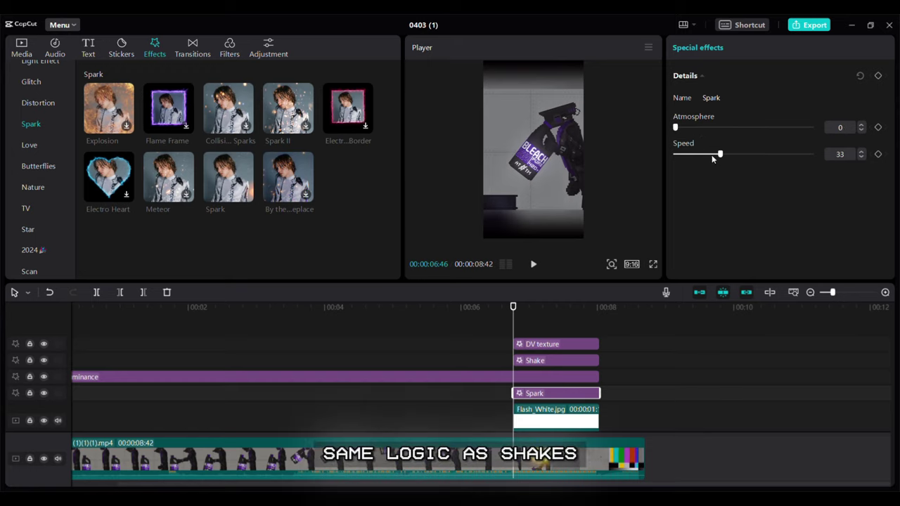
pyautogui.moveTo(712, 157); pyautogui.dragTo(677, 167)
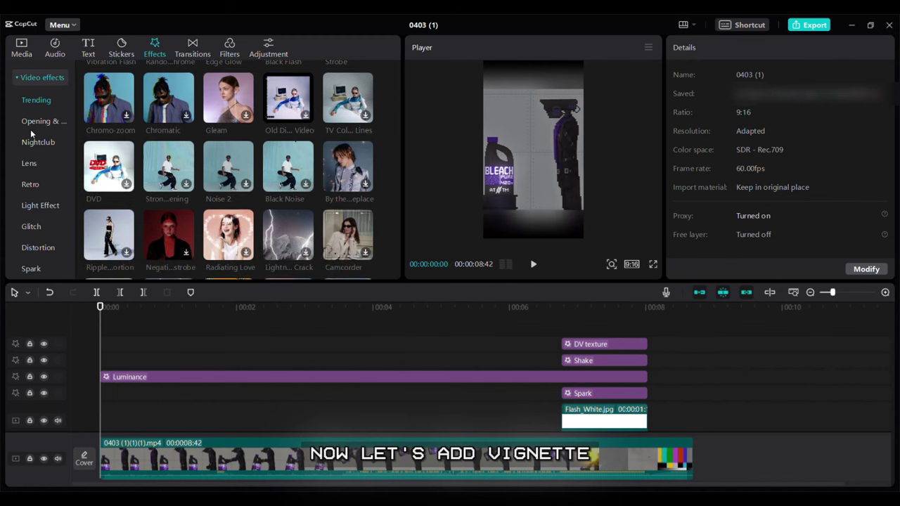
# Step: Place the Lens Vignette effect on its own track, stretched across the whole clip
pyautogui.click(28, 163)
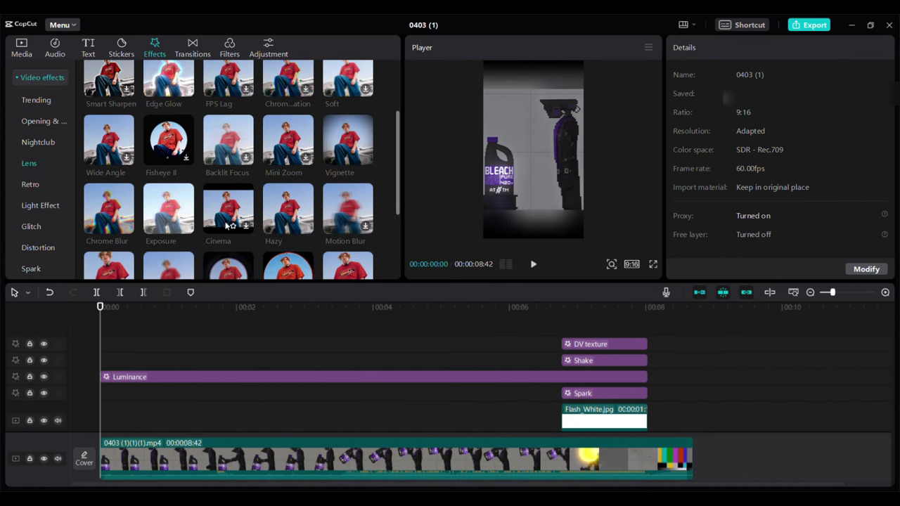
pyautogui.moveTo(347, 141); pyautogui.dragTo(224, 391)
pyautogui.moveTo(305, 393); pyautogui.dragTo(701, 430)
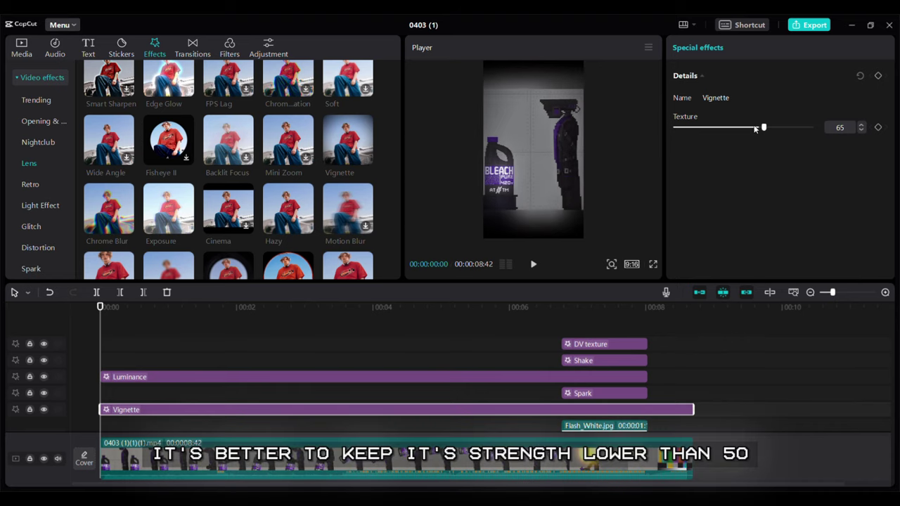